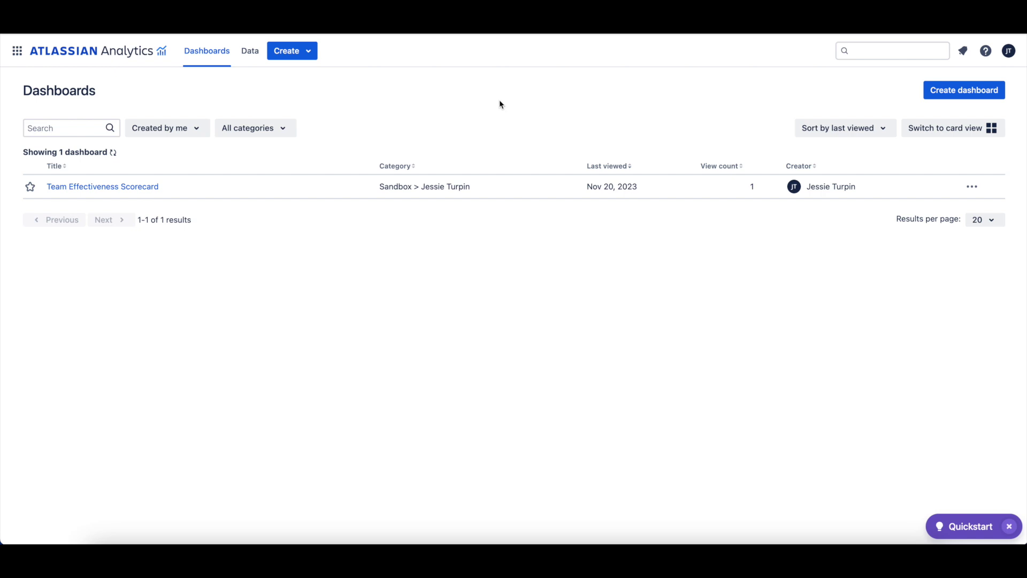
# Create a new custom chart and open it in the chart editor
pyautogui.click(287, 55)
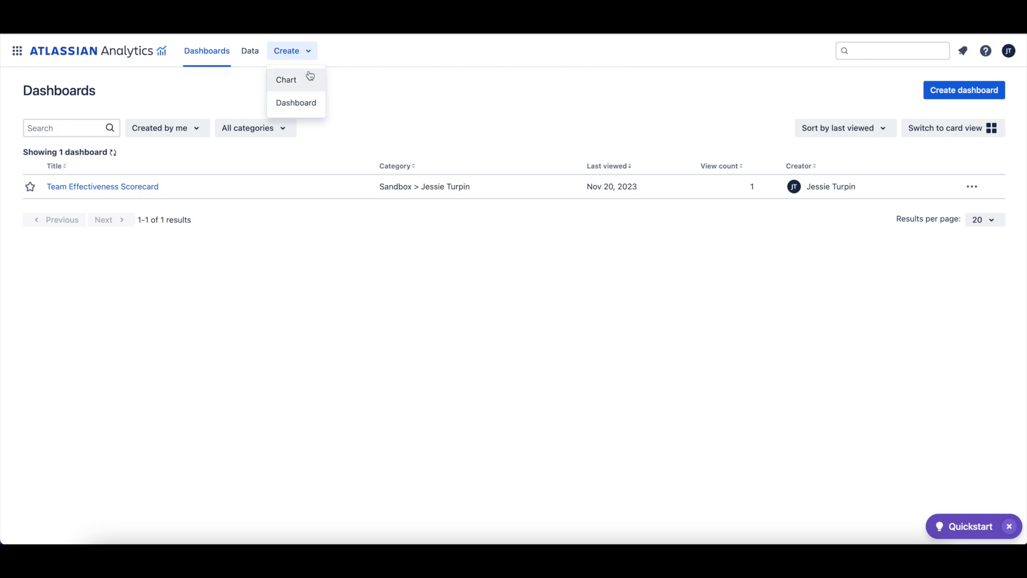
pyautogui.click(312, 83)
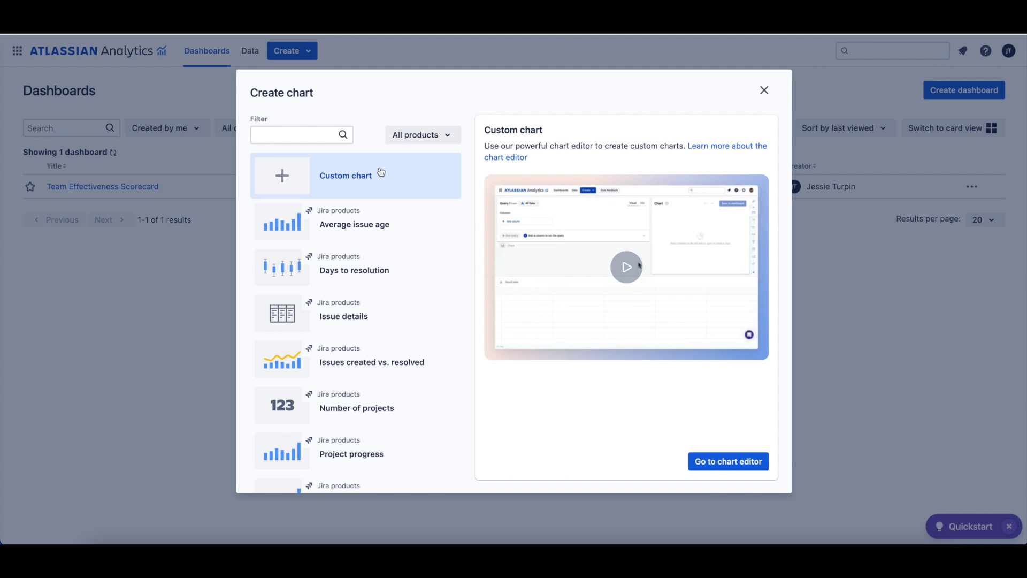
pyautogui.click(731, 458)
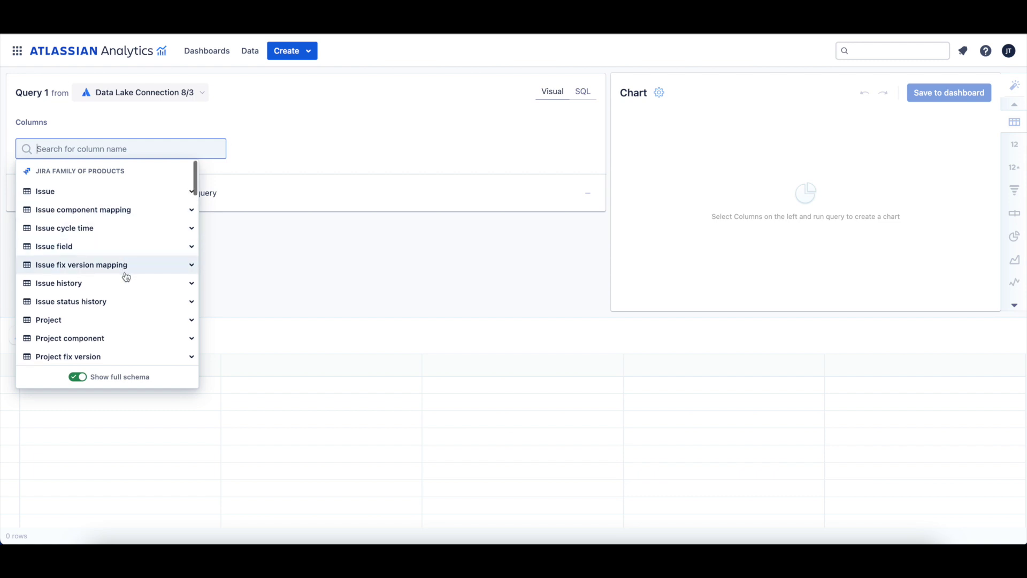
# Look through the tables in the data lake schema, especially the DevOps group covering builds, commits, deployments, feature flags and pull requests
pyautogui.scroll(-5, 126, 275)
pyautogui.scroll(-2, 124, 277)
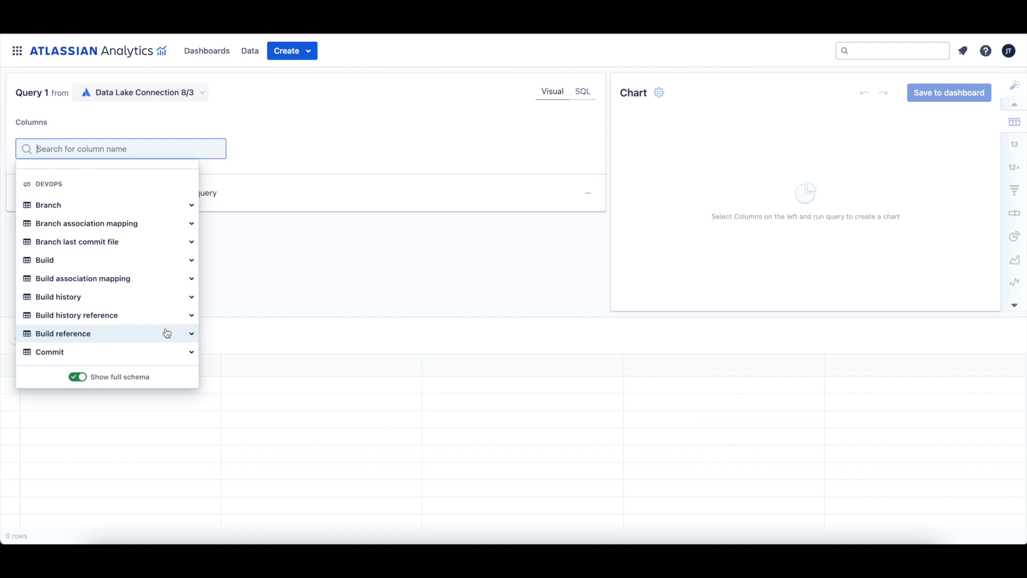
pyautogui.scroll(-5, 161, 336)
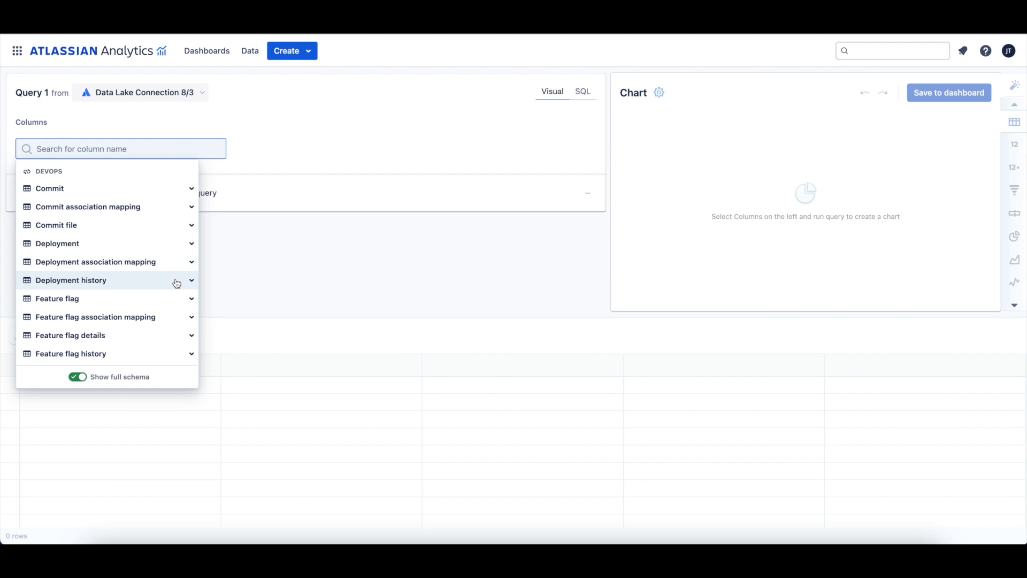
pyautogui.scroll(1, 176, 285)
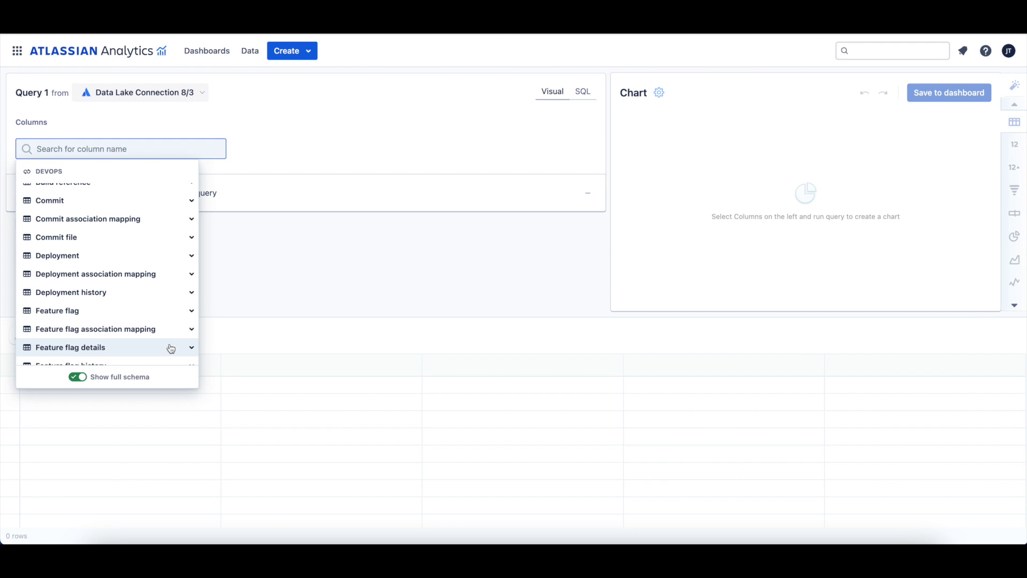
pyautogui.scroll(-4, 172, 340)
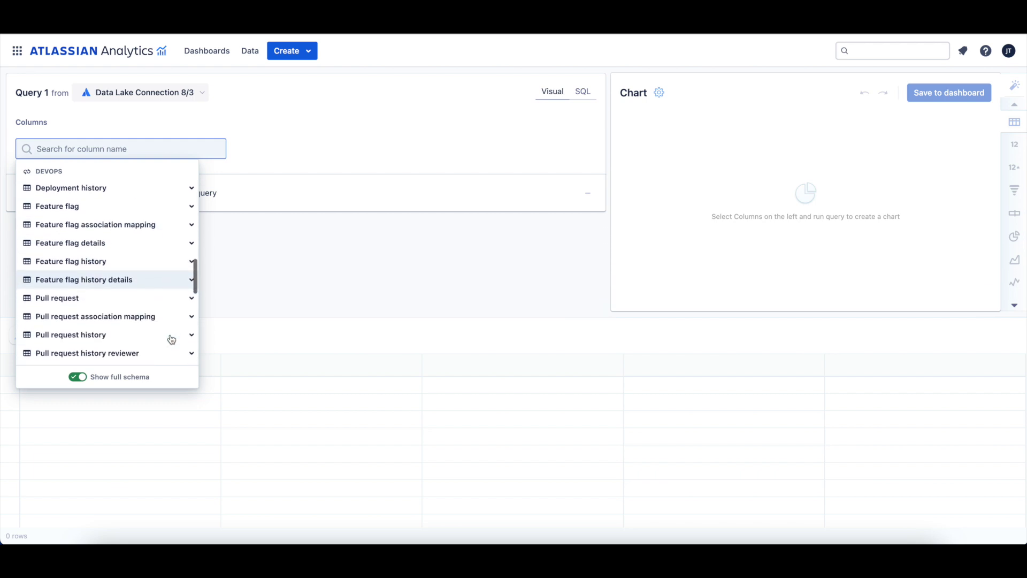
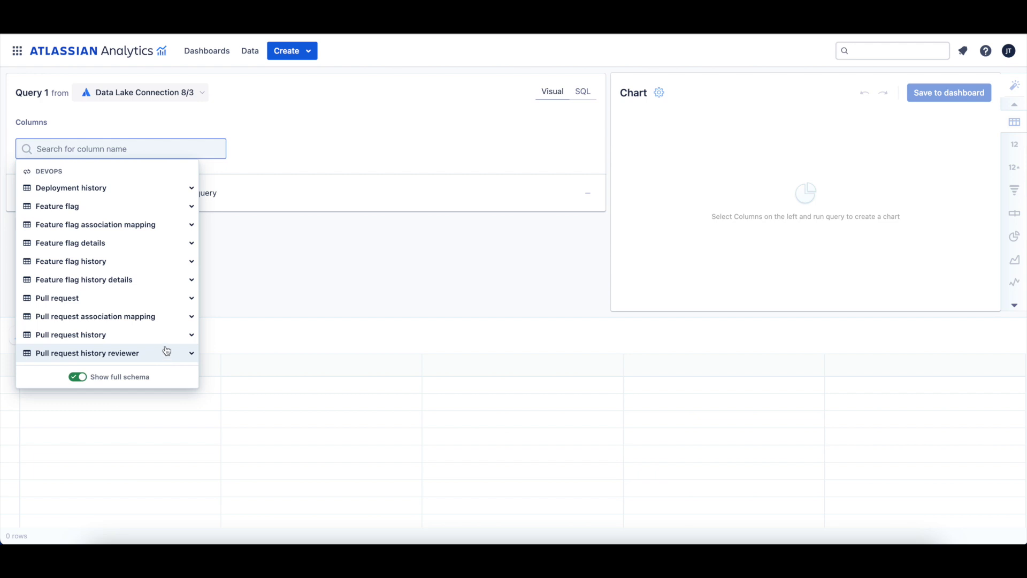
pyautogui.scroll(-1, 166, 342)
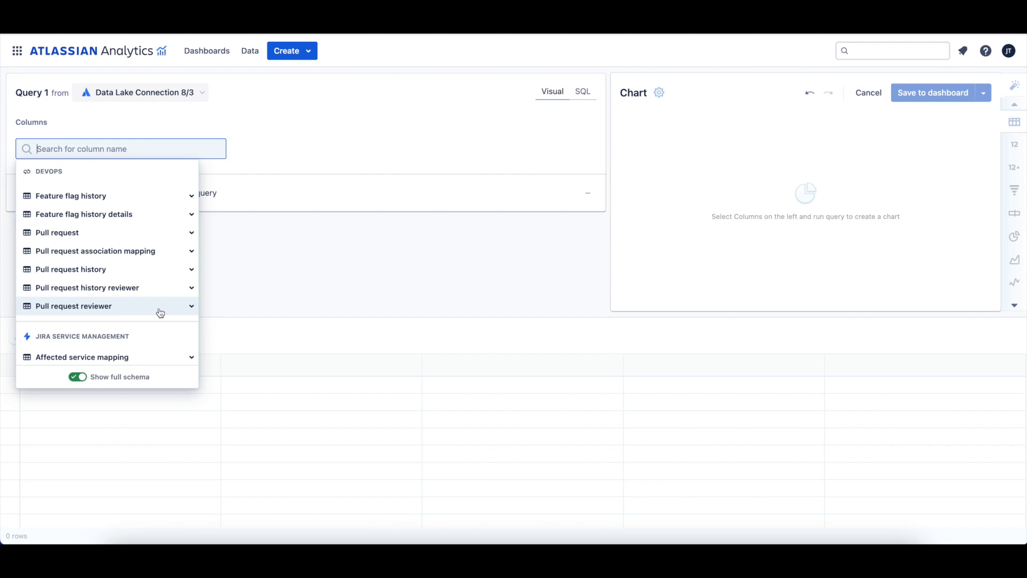
# Add the Updated at column from the Commit table to the query and set its aggregation to Minimum
pyautogui.scroll(5, 145, 287)
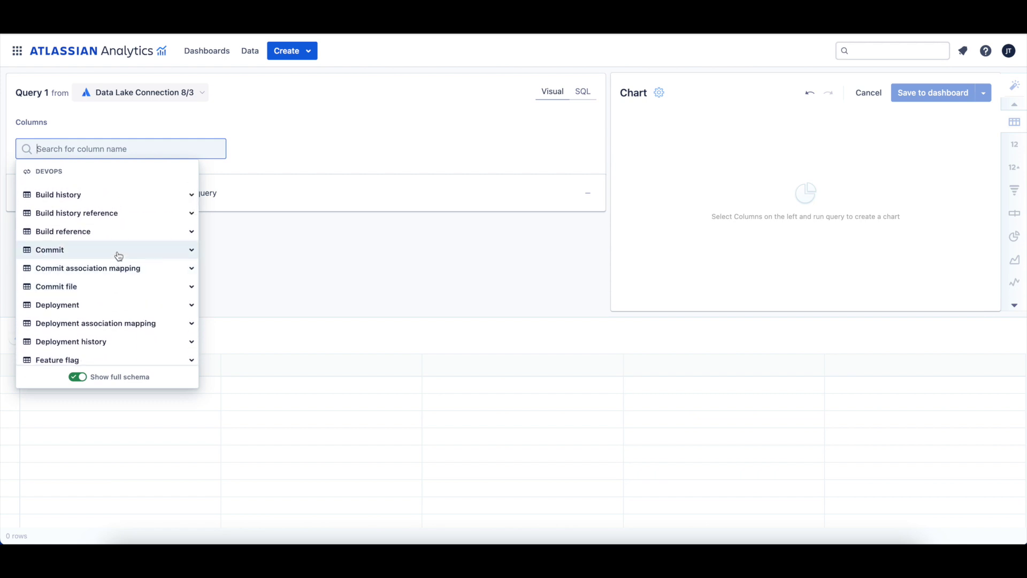
pyautogui.click(116, 255)
pyautogui.scroll(-5, 121, 293)
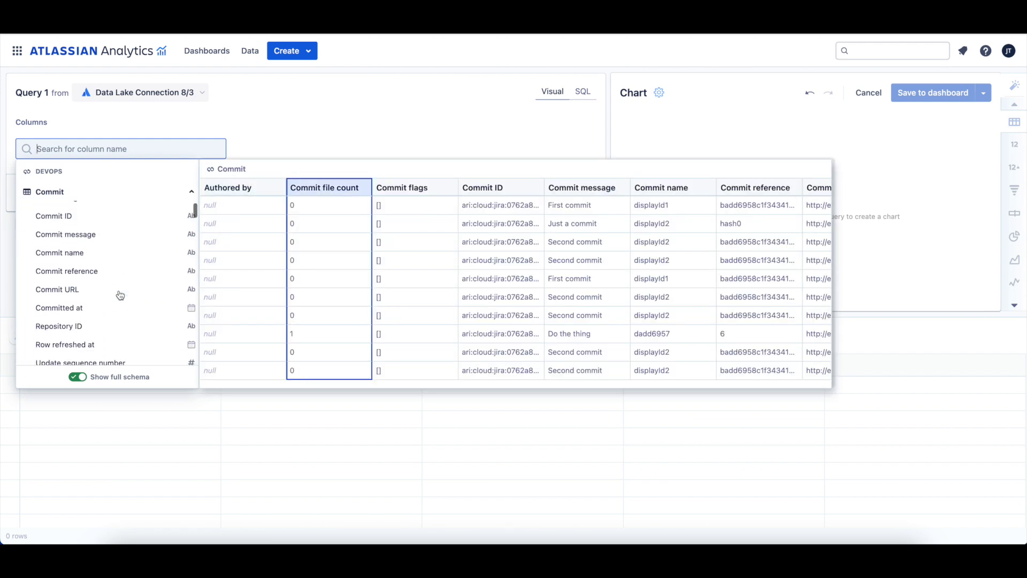
pyautogui.click(118, 285)
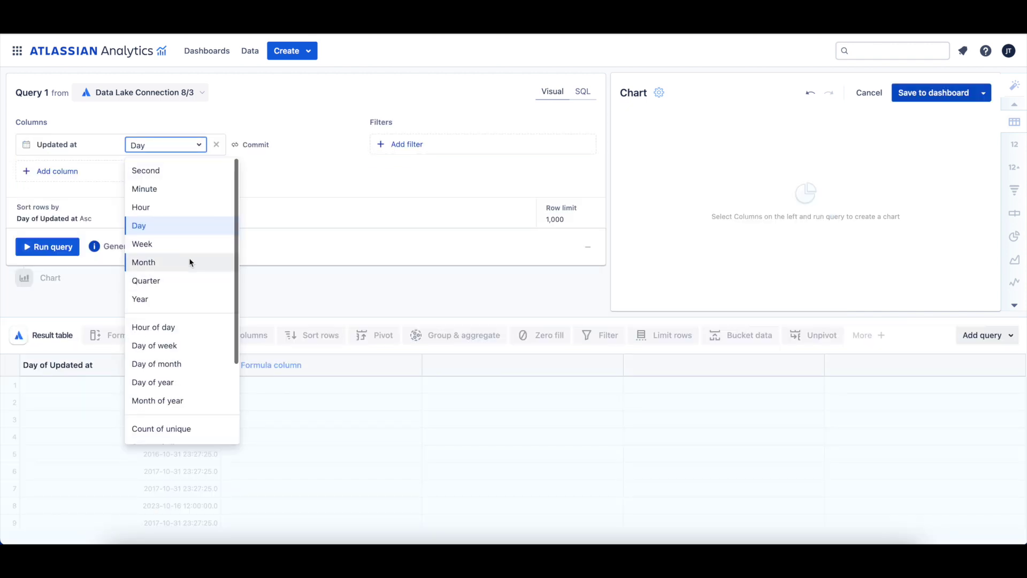
pyautogui.scroll(-2, 190, 262)
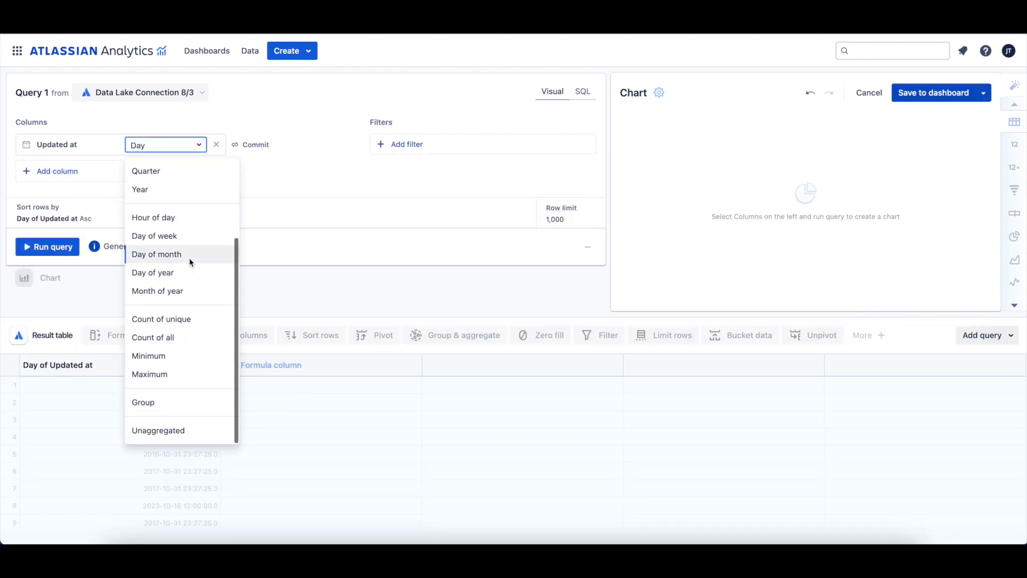
pyautogui.click(194, 357)
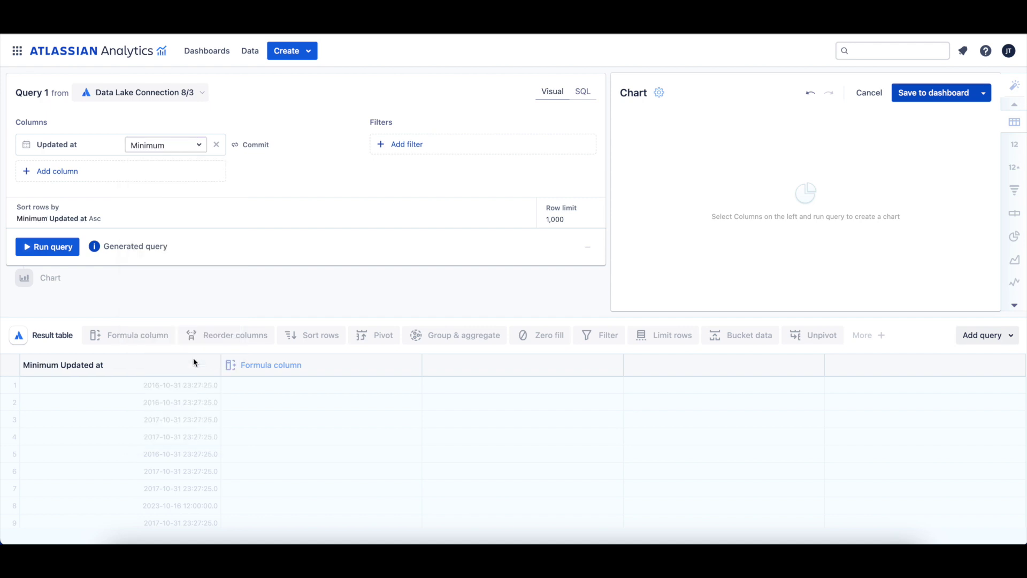
# Rename the Minimum Updated at column in the result table to "First commit"
pyautogui.click(80, 365)
pyautogui.write('First commit')
pyautogui.press('Return')
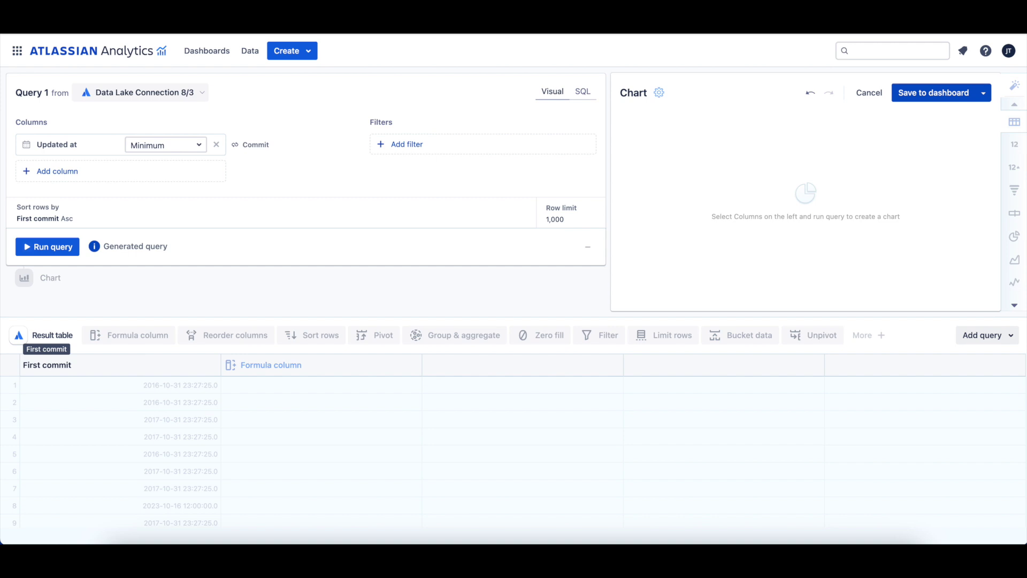
# Add the Updated at column from the Deployment table to the query and set its aggregation to Maximum
pyautogui.click(57, 170)
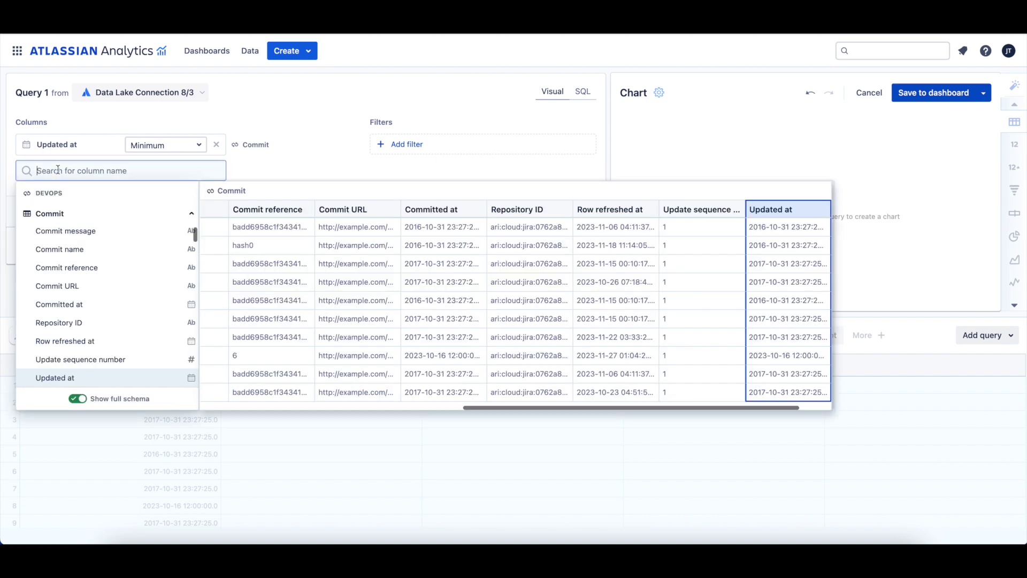
pyautogui.click(84, 213)
pyautogui.scroll(1, 88, 235)
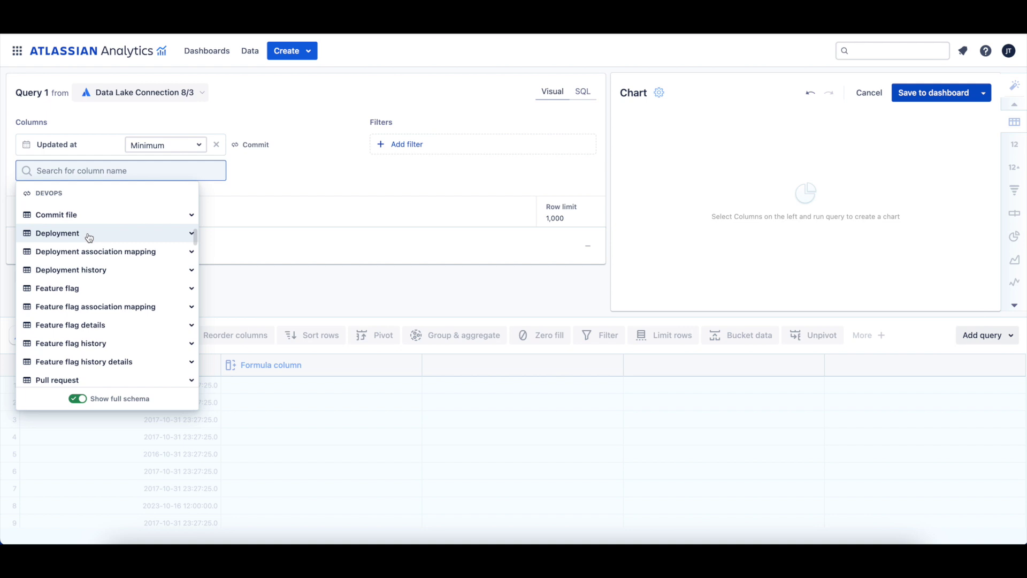
pyautogui.click(89, 235)
pyautogui.scroll(-5, 96, 265)
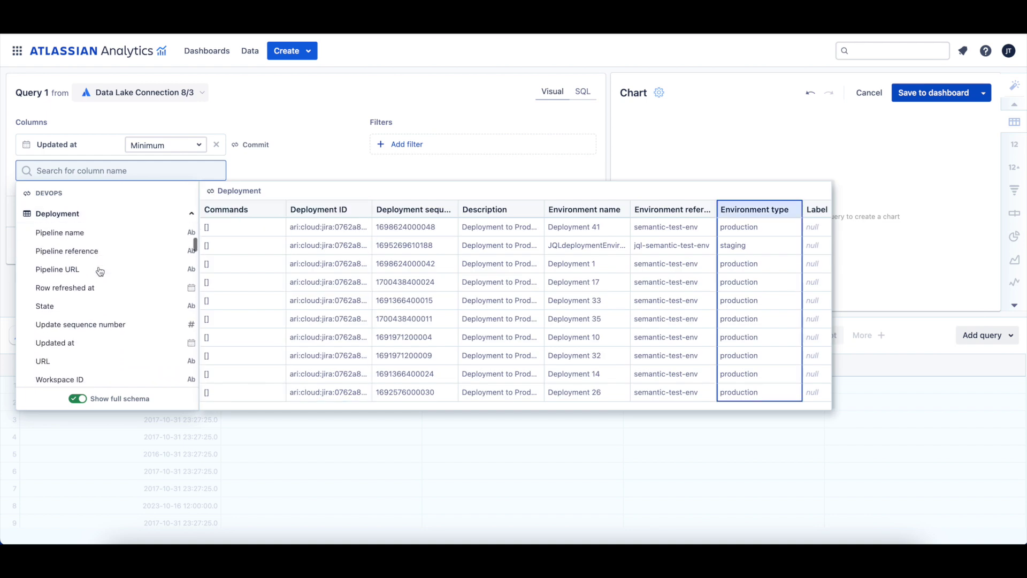
pyautogui.click(107, 343)
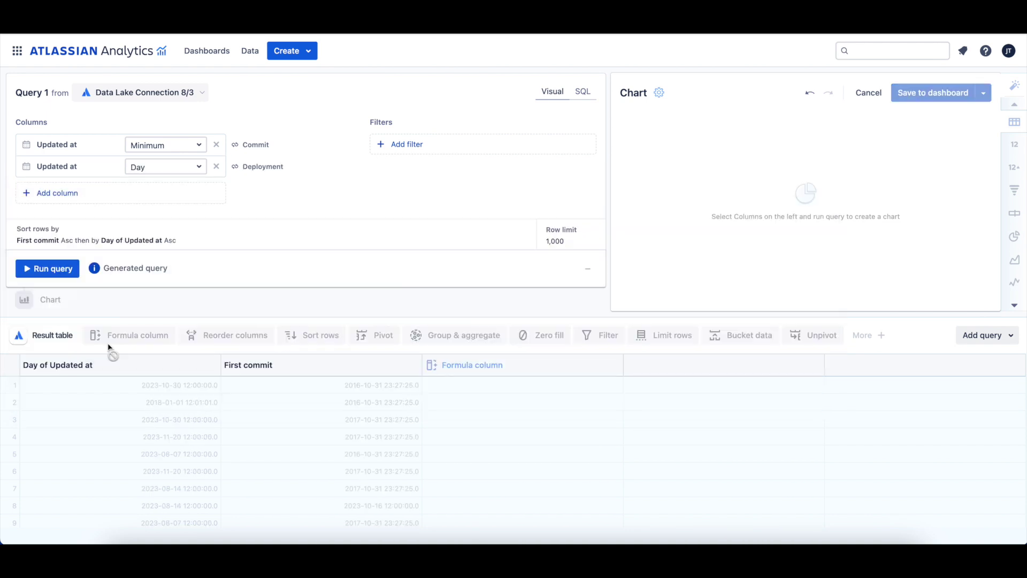
pyautogui.click(186, 173)
pyautogui.scroll(-3, 193, 304)
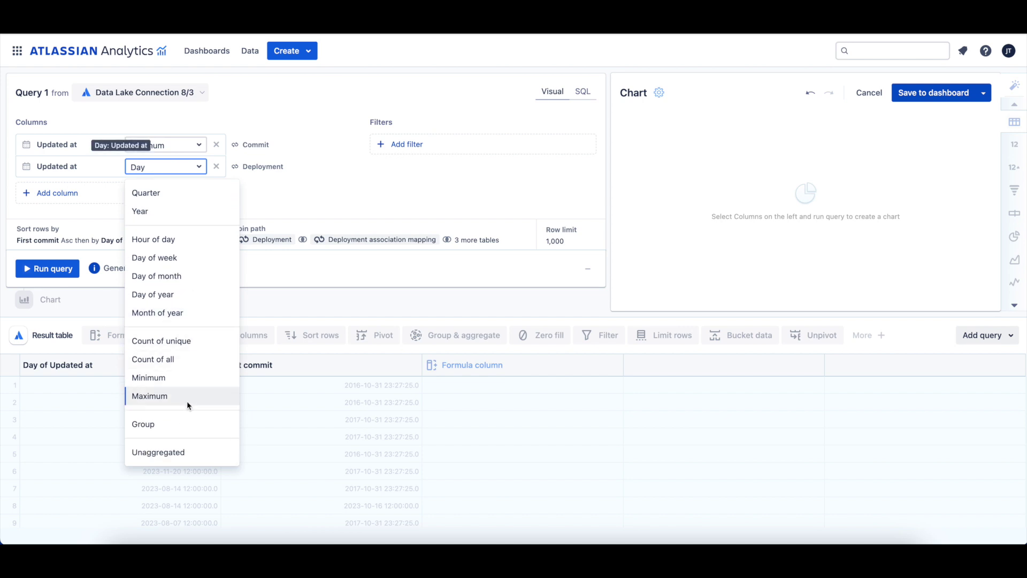
pyautogui.click(187, 399)
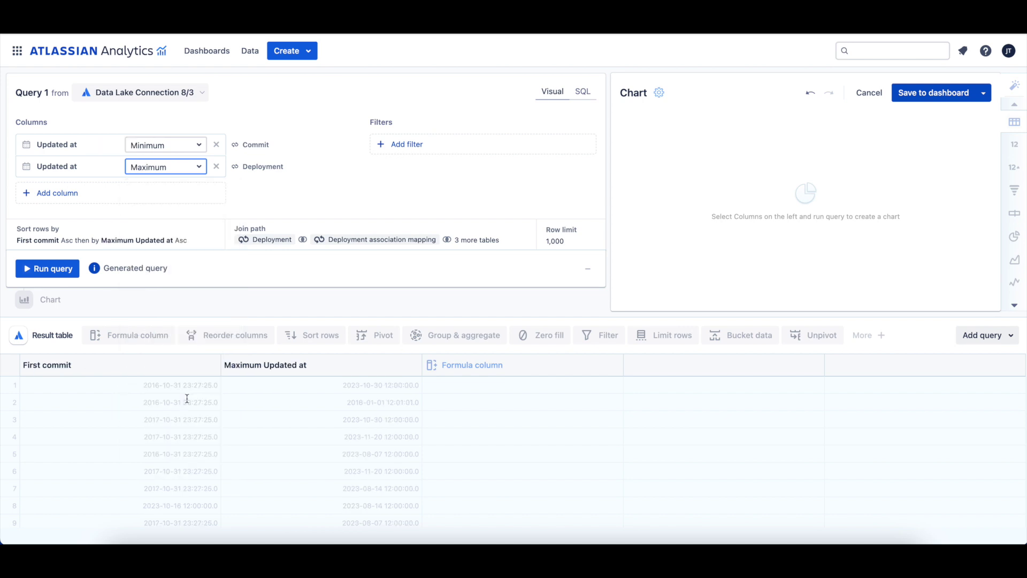
# Rename the Maximum Updated at column in the result table to "Last deployment"
pyautogui.click(289, 368)
pyautogui.write('Last d')
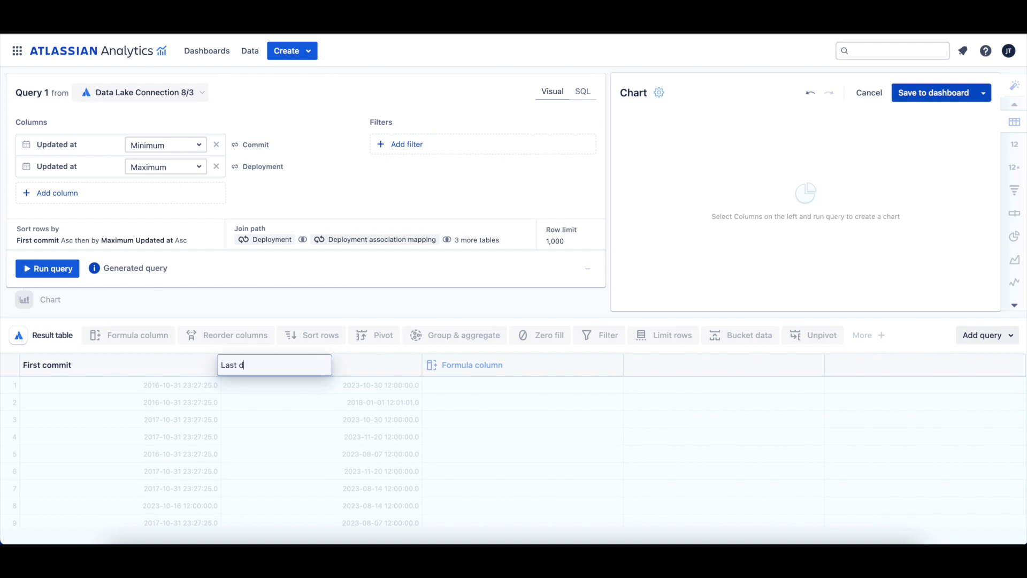
pyautogui.write('eployment')
pyautogui.press('Return')
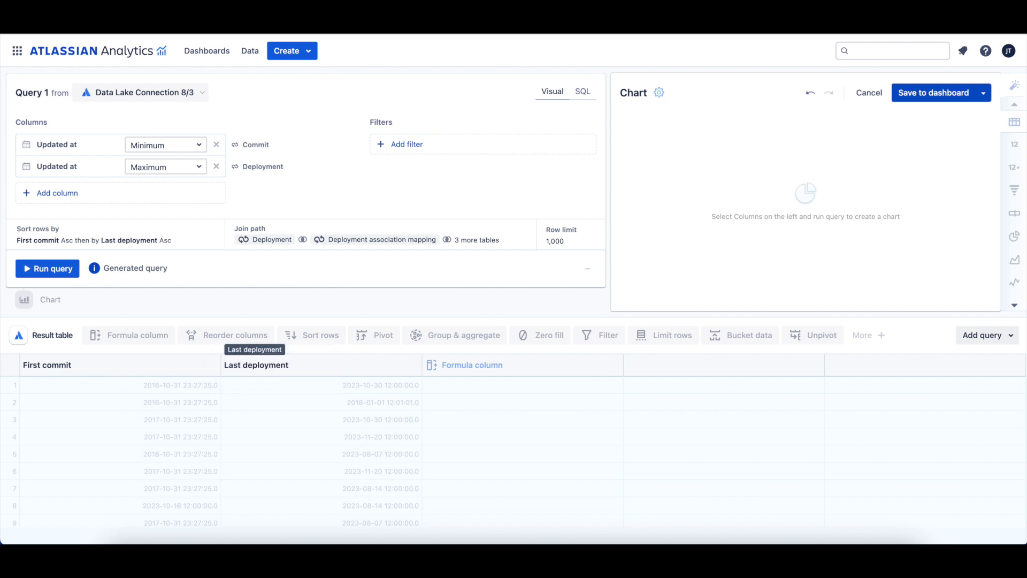
# Add a second Updated at column from the Deployment table to the query, aggregated by Day
pyautogui.click(69, 193)
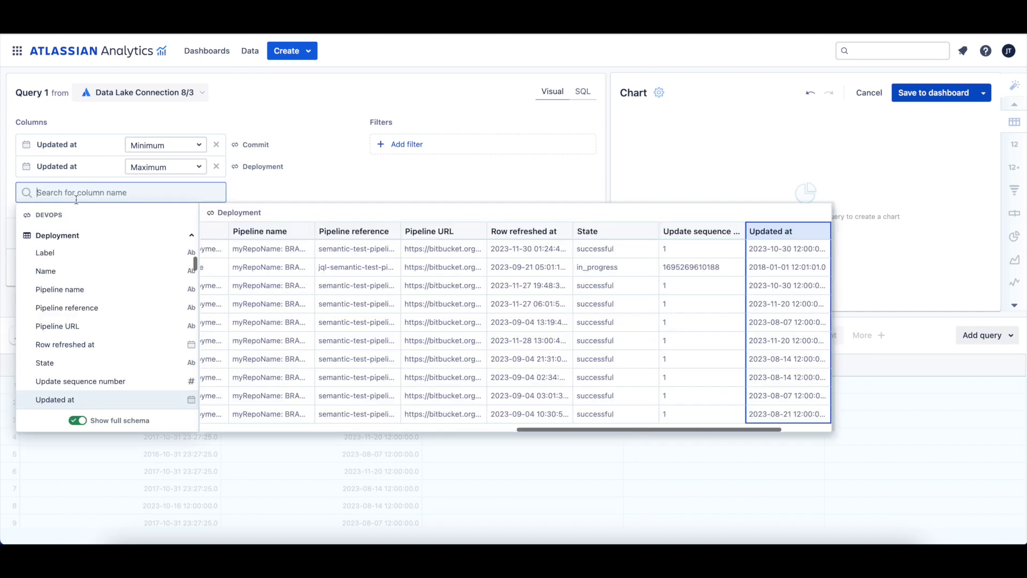
pyautogui.scroll(-2, 133, 306)
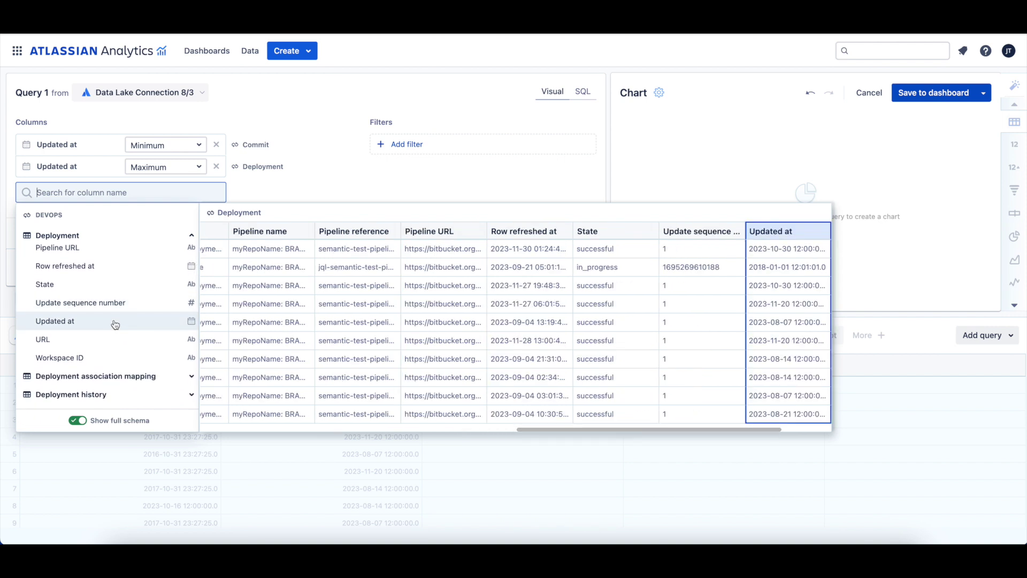
pyautogui.click(115, 323)
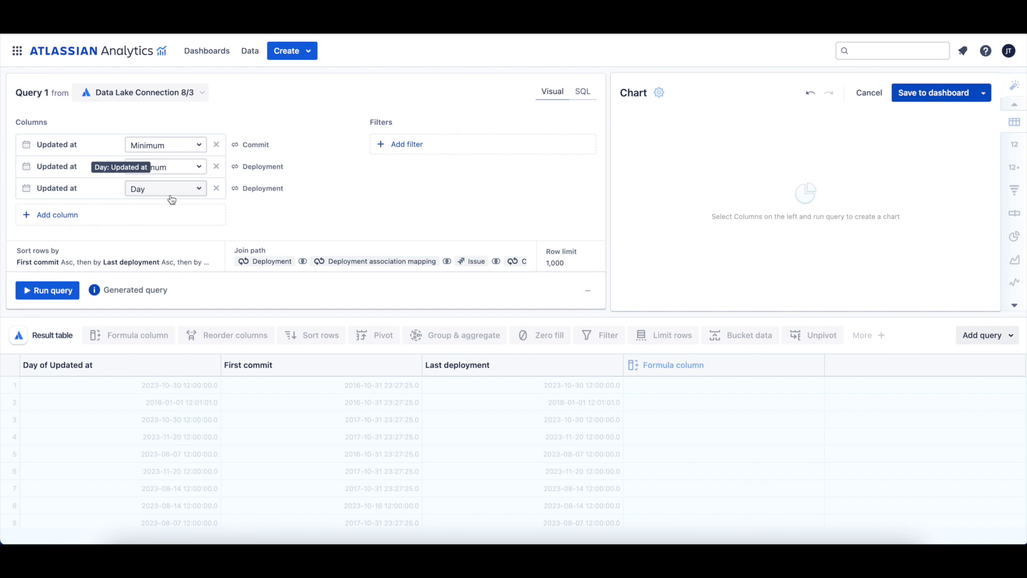
# Add the Issue ID column from the Jira Issue table to the query and set its aggregation to Group
pyautogui.click(67, 215)
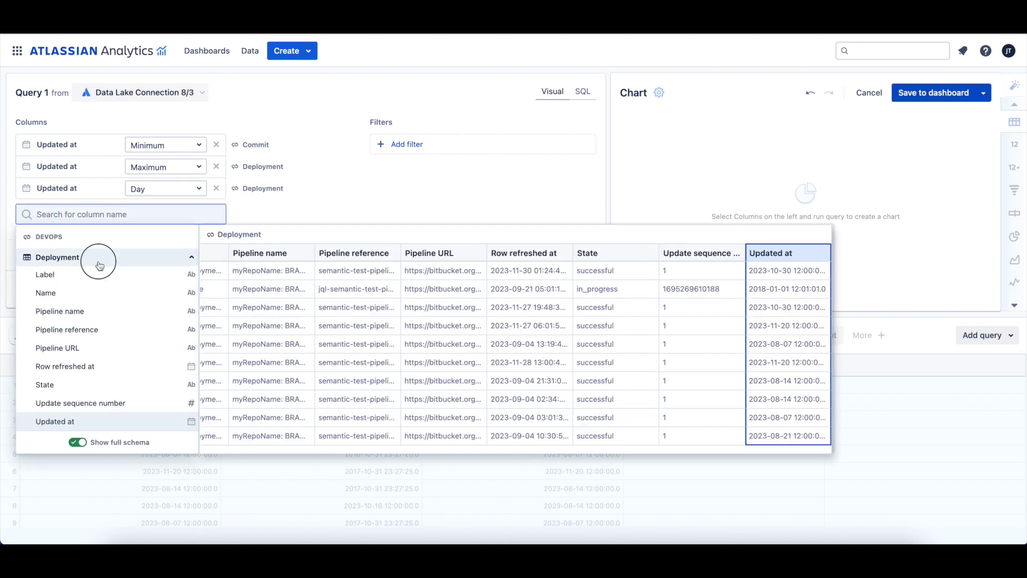
pyautogui.click(99, 264)
pyautogui.scroll(-10, 85, 262)
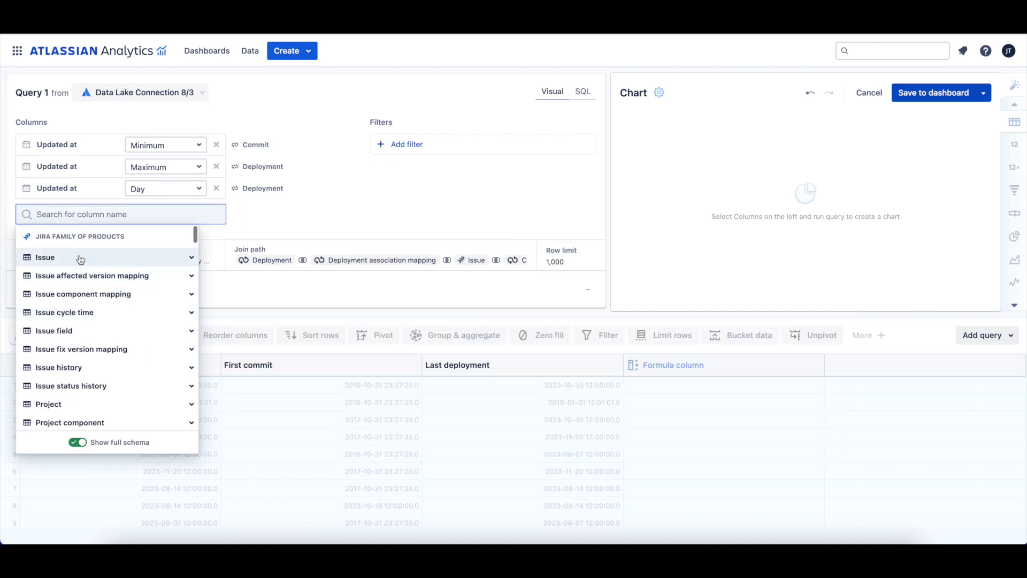
pyautogui.click(80, 259)
pyautogui.scroll(-1, 90, 316)
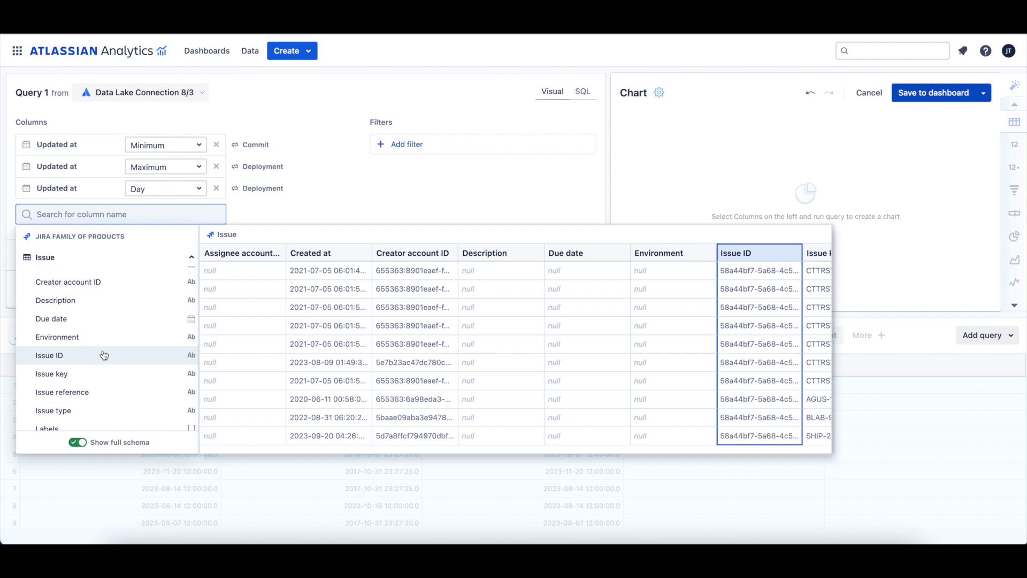
pyautogui.click(104, 355)
pyautogui.click(171, 212)
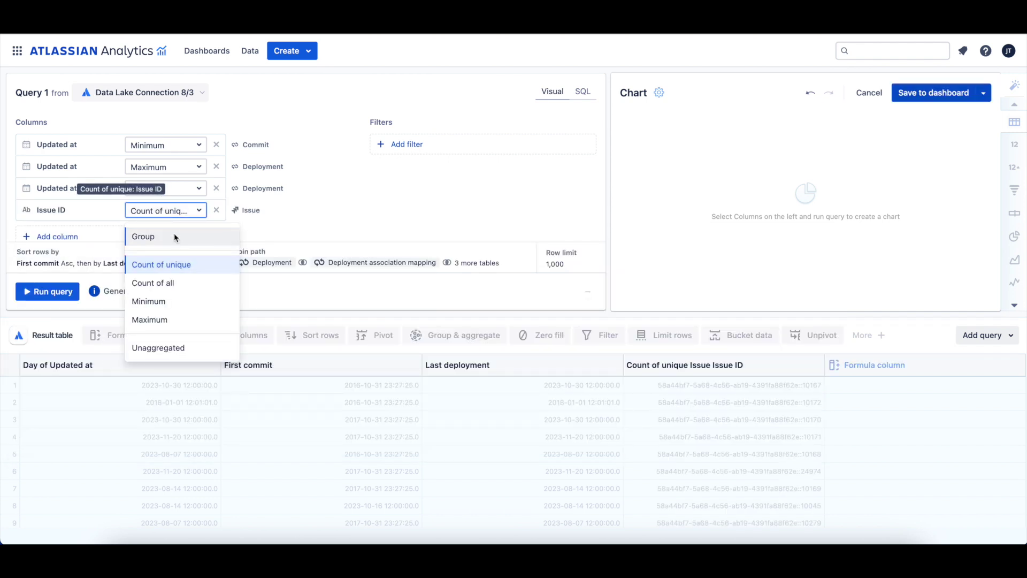
pyautogui.click(176, 238)
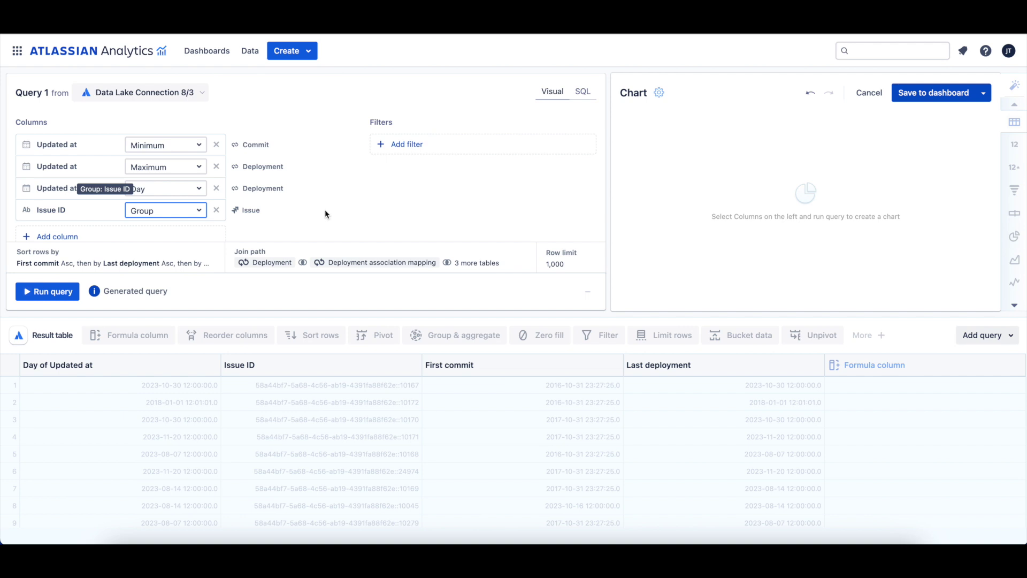
# Add a query filter on the Deployment table's Environment type column so that it equals "production"
pyautogui.click(404, 148)
pyautogui.scroll(-1, 457, 254)
pyautogui.scroll(-10, 458, 254)
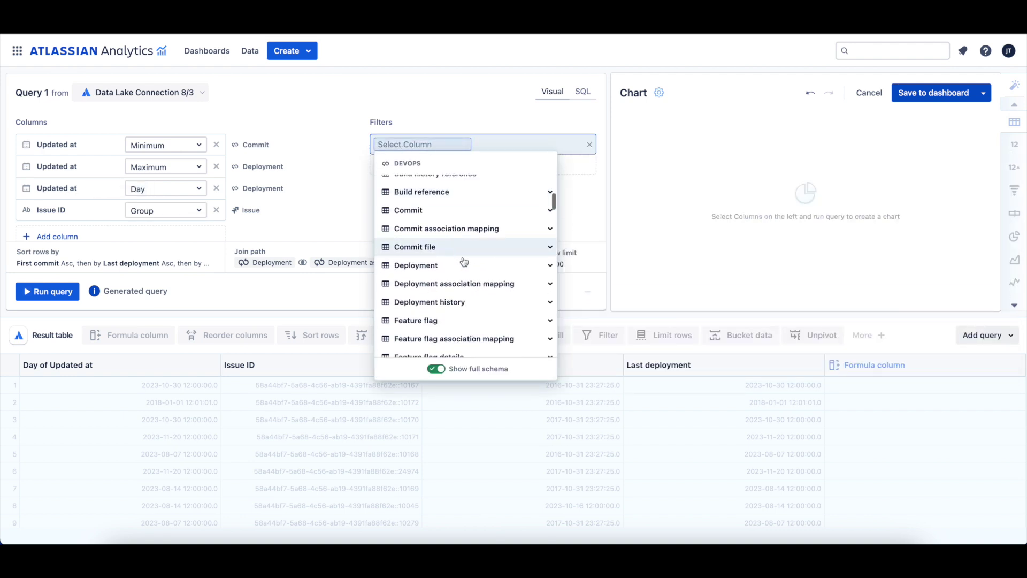
pyautogui.click(469, 267)
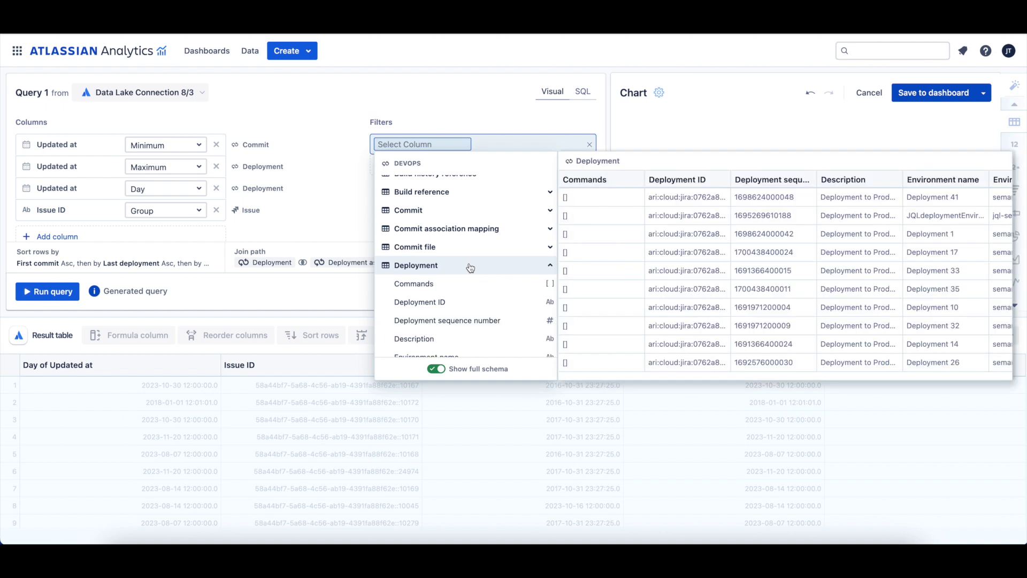
pyautogui.scroll(-3, 470, 268)
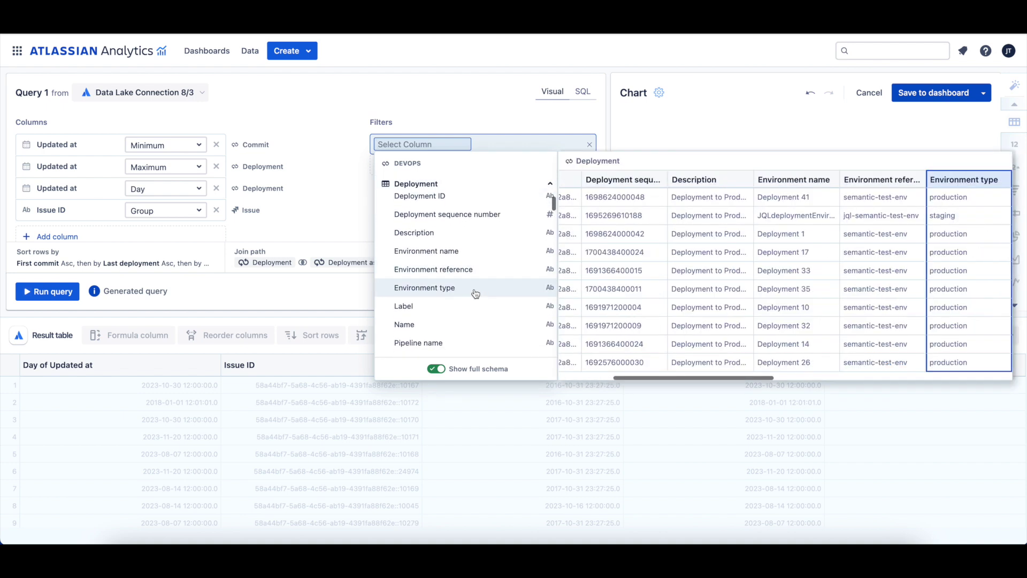
pyautogui.click(475, 288)
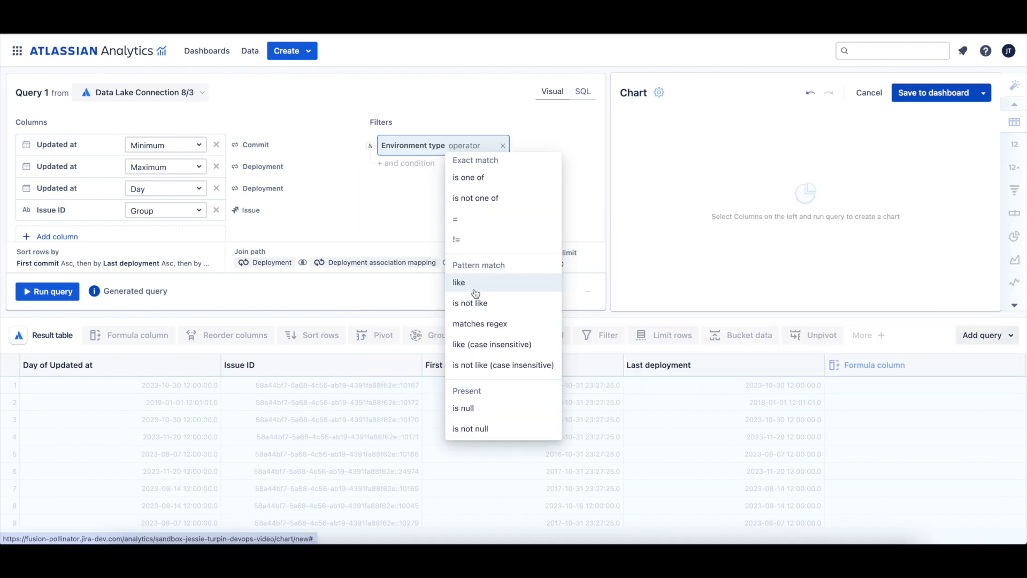
pyautogui.click(480, 226)
pyautogui.write('pro')
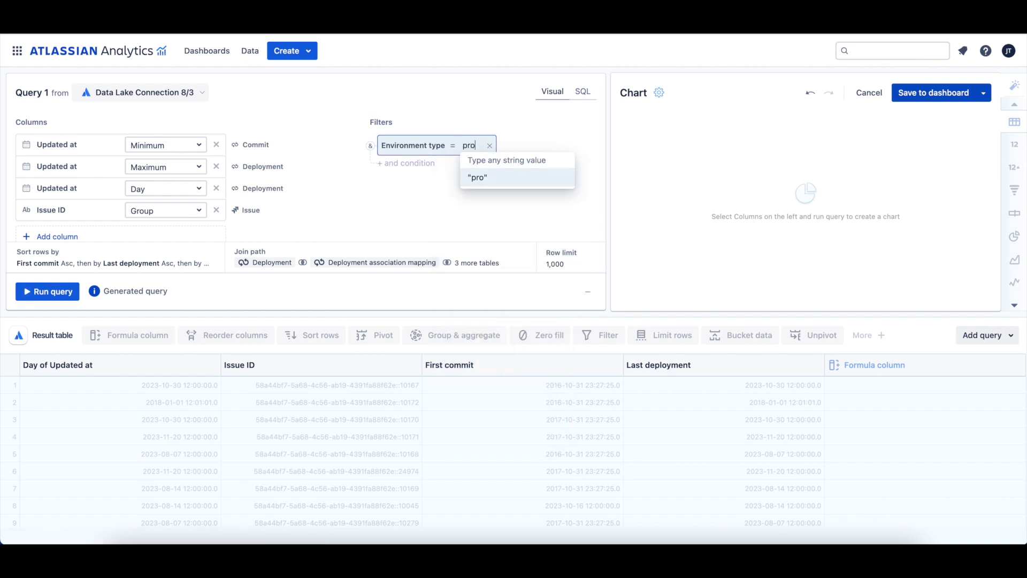
pyautogui.write('duction')
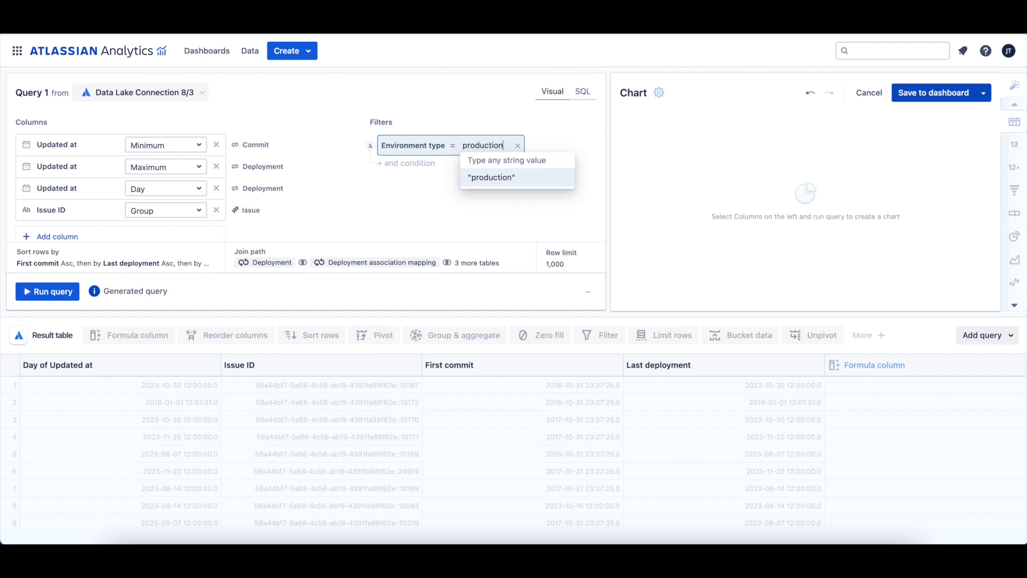
pyautogui.press('Return')
# Add a second filter condition requiring the Deployment table's State to equal "successful", and run the query
pyautogui.click(408, 164)
pyautogui.scroll(-5, 475, 299)
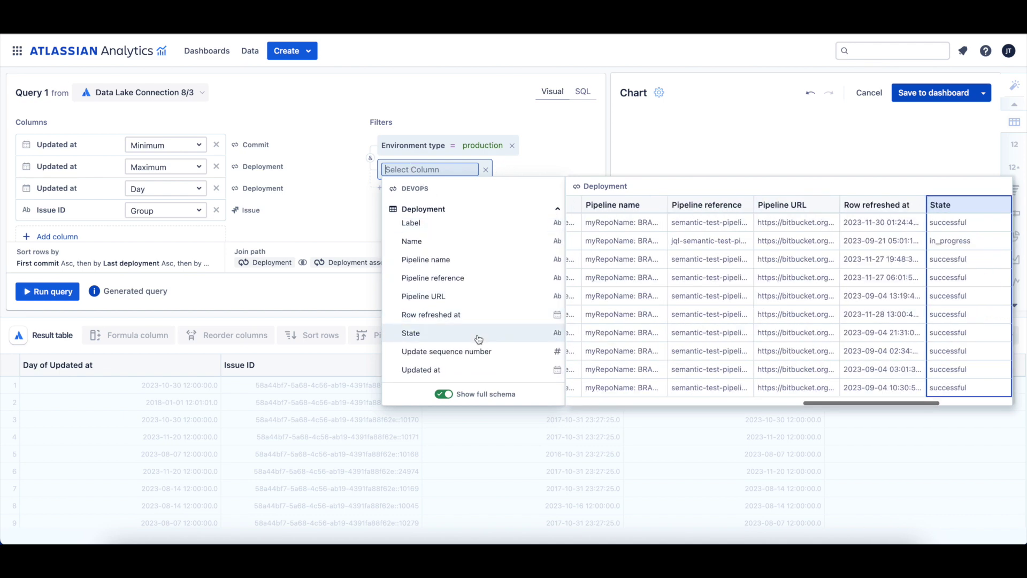
pyautogui.click(477, 333)
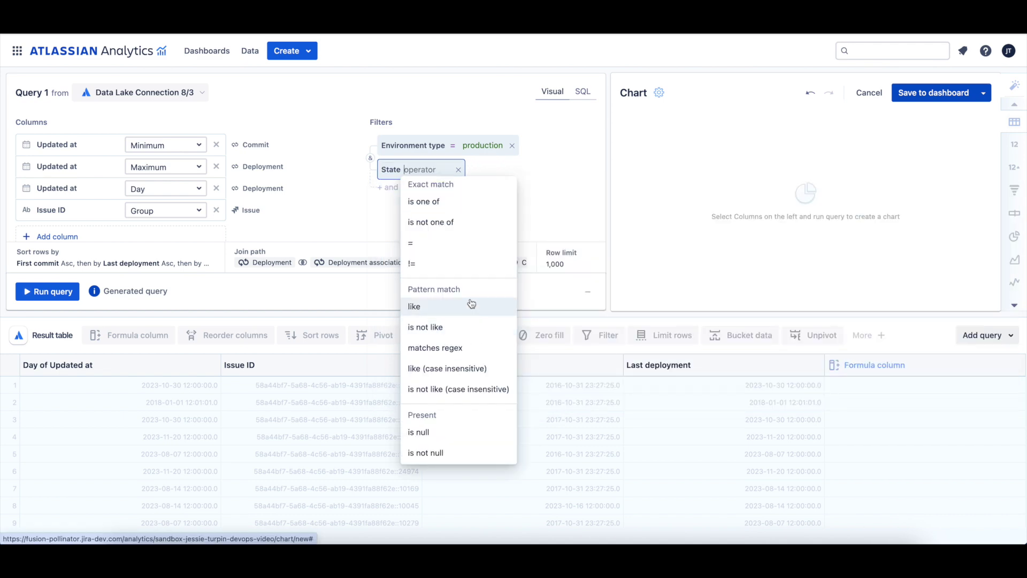
pyautogui.click(453, 246)
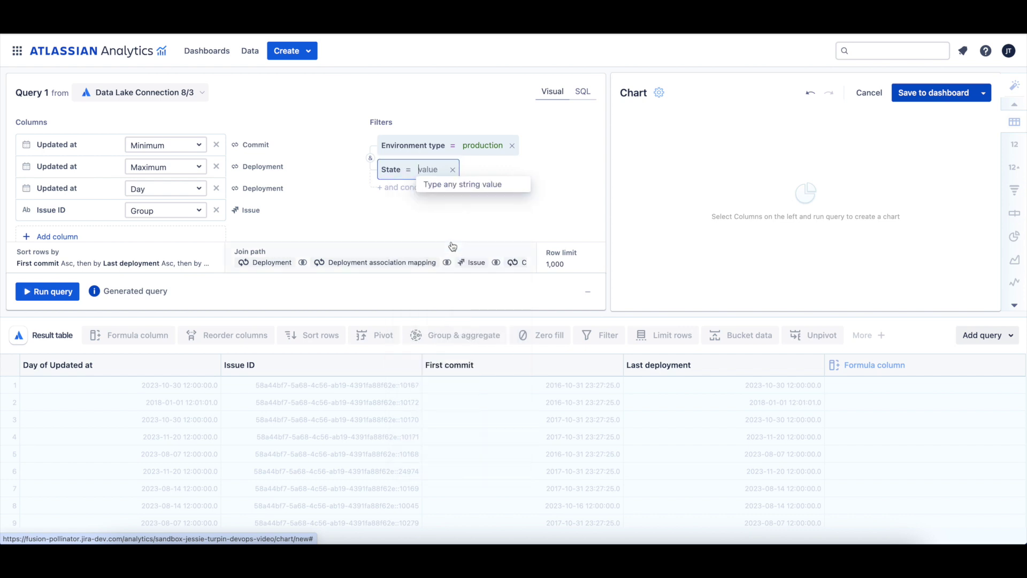
pyautogui.write('successful')
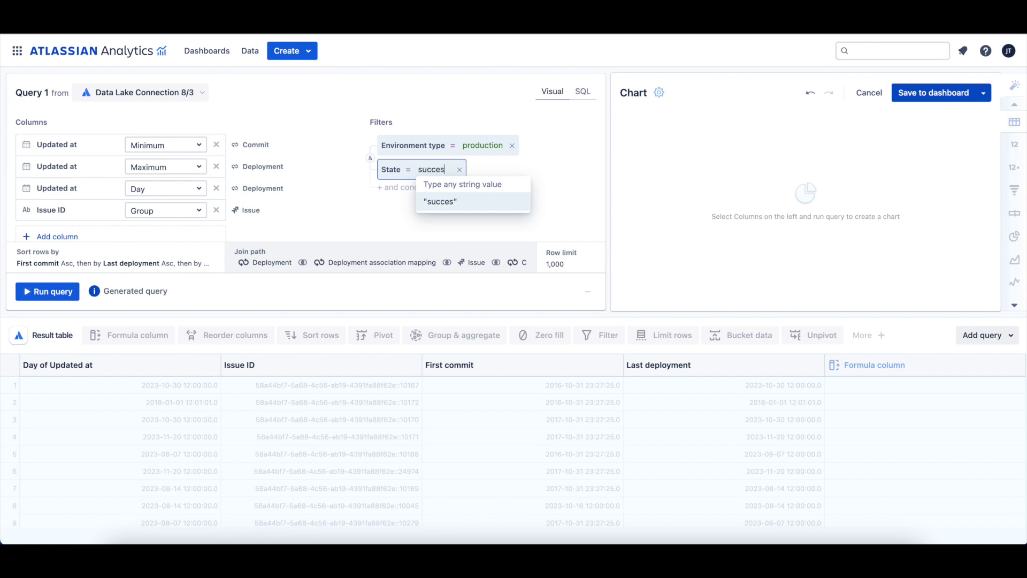
pyautogui.click(467, 199)
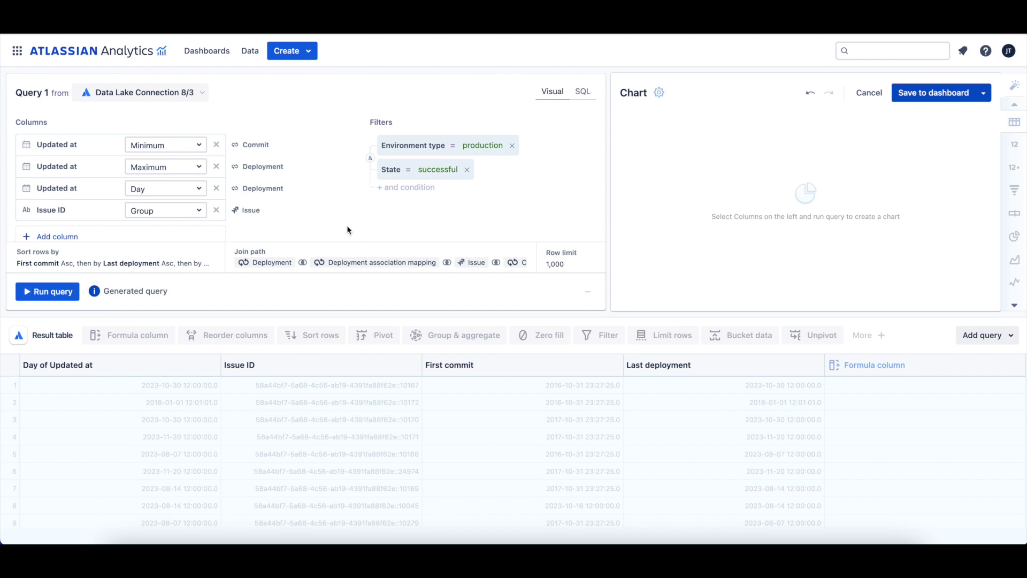
pyautogui.click(58, 295)
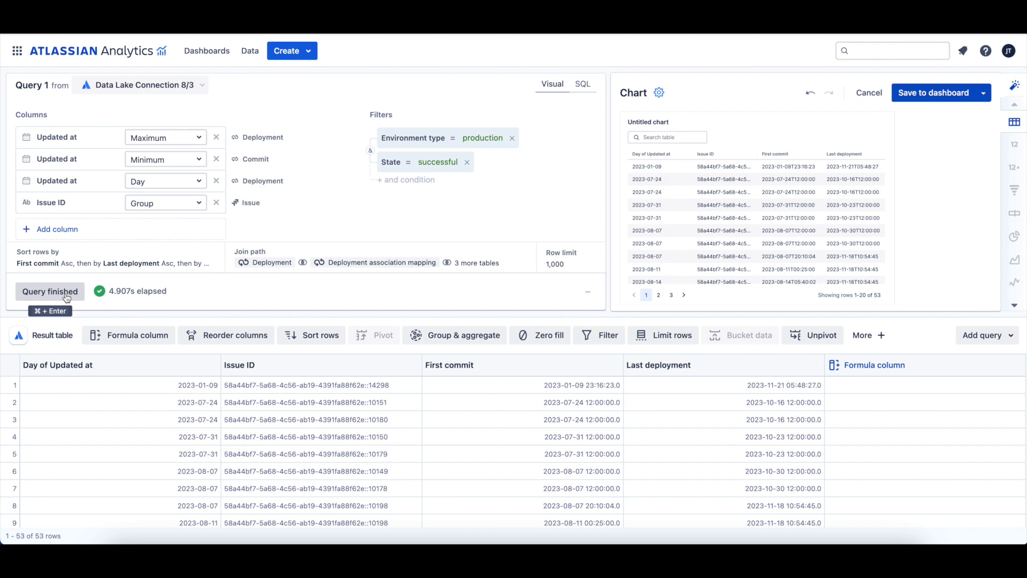
# Add a date difference formula column from First commit to Last deployment in seconds, and save it
pyautogui.click(115, 338)
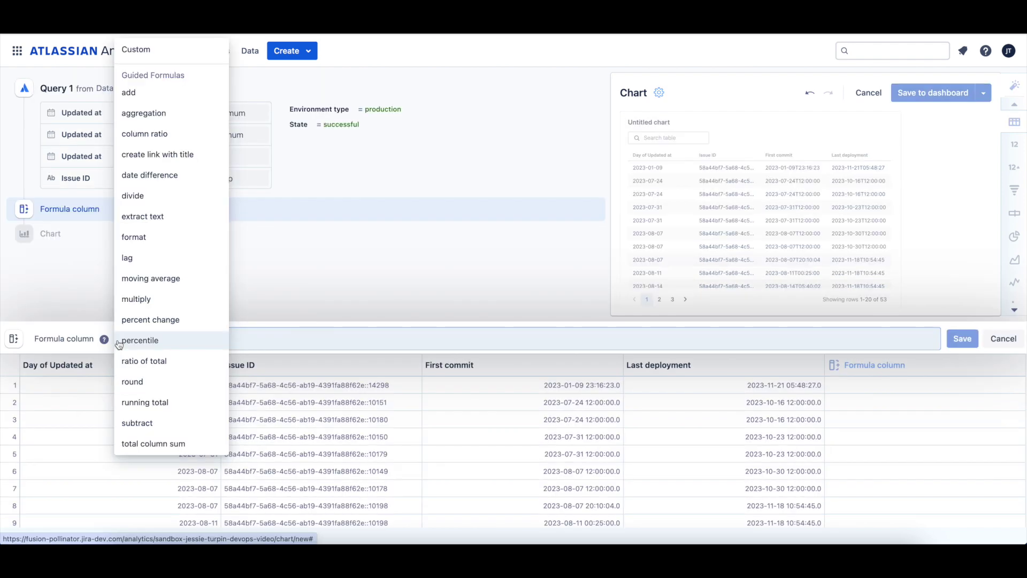
pyautogui.click(185, 182)
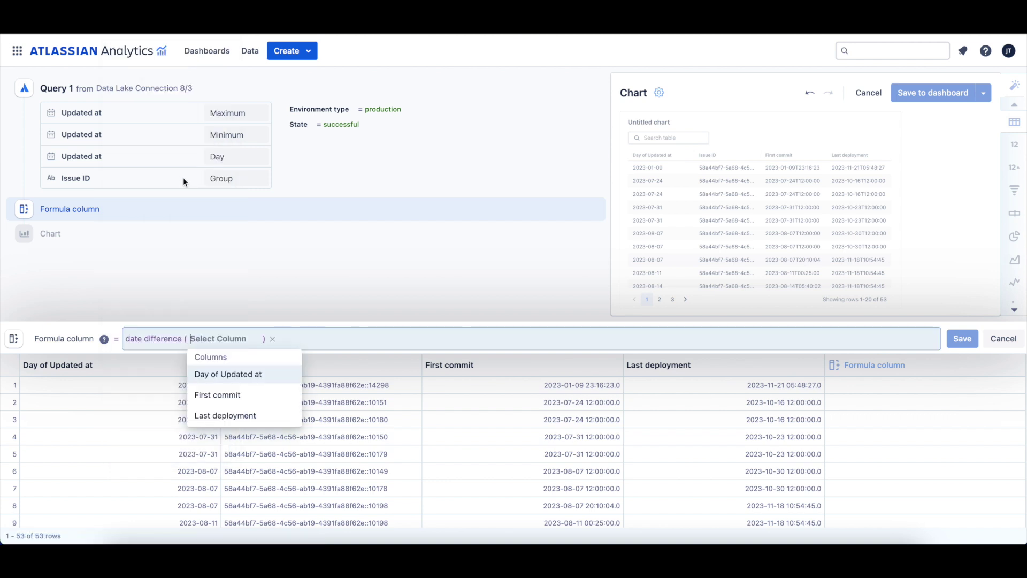
pyautogui.click(274, 400)
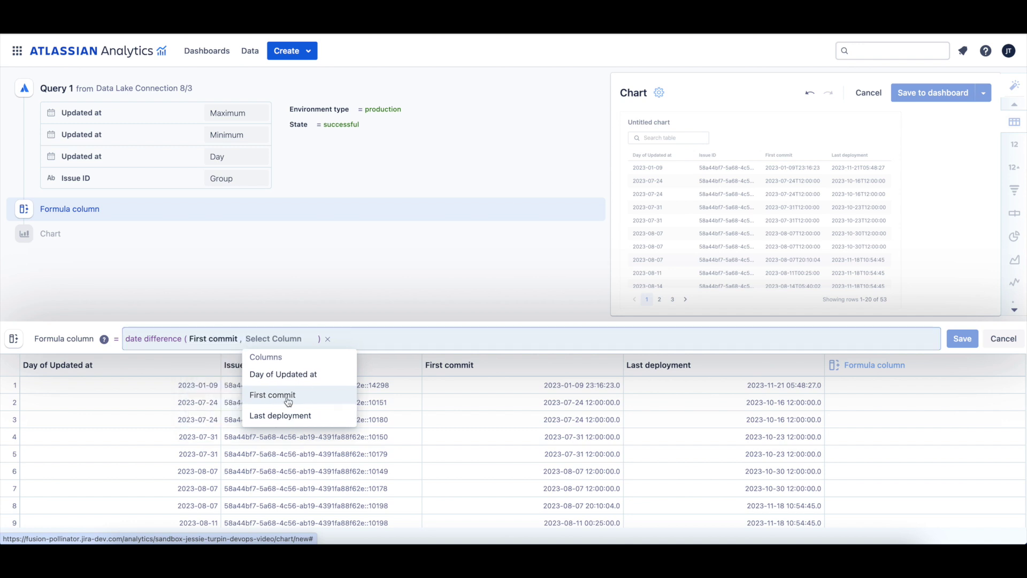
pyautogui.click(325, 420)
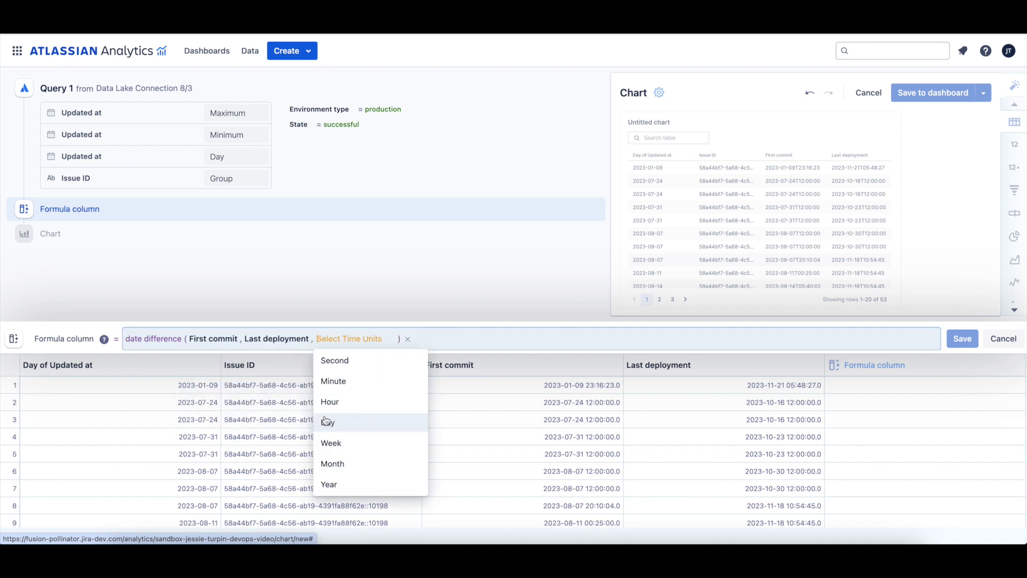
pyautogui.click(373, 365)
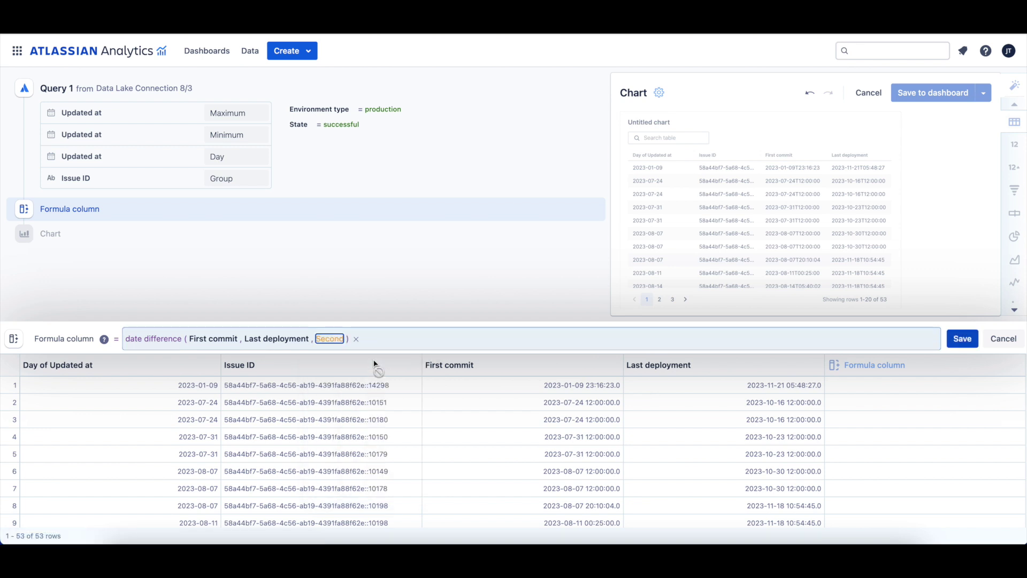
pyautogui.click(952, 340)
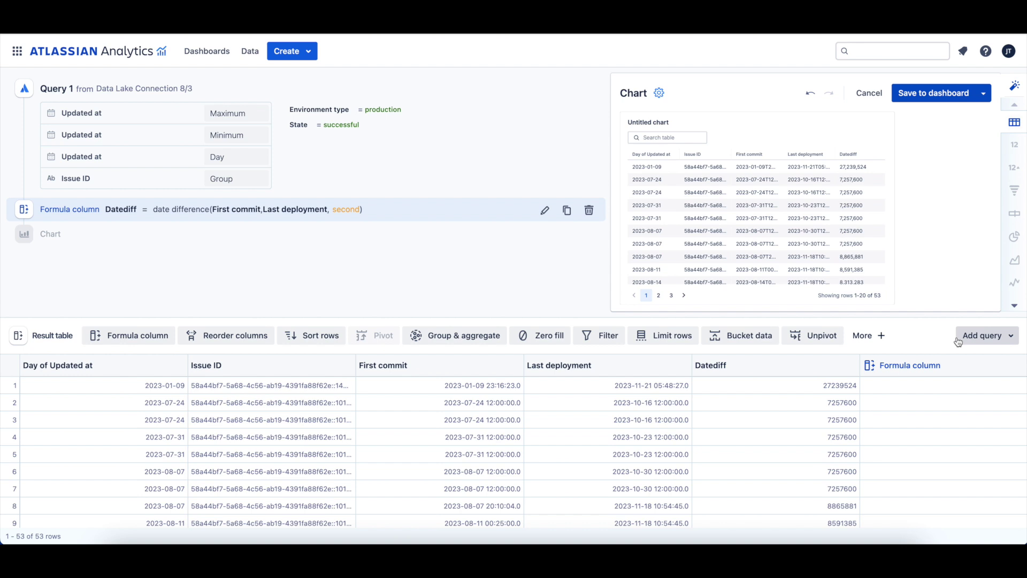
# Apply a divide formula to the Datediff column with 86400 as the divisor, and save it
pyautogui.moveTo(840, 369)
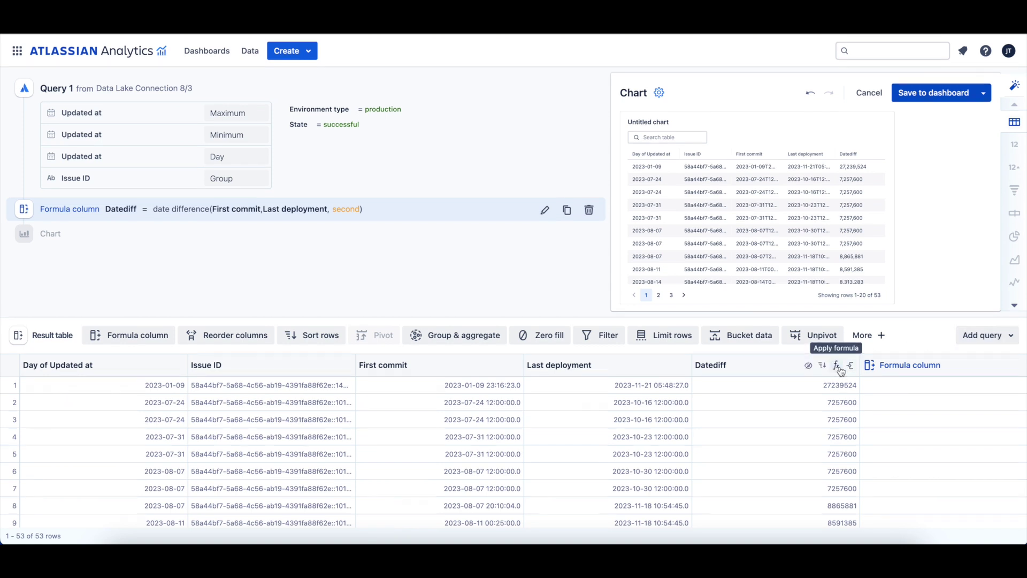
pyautogui.click(838, 366)
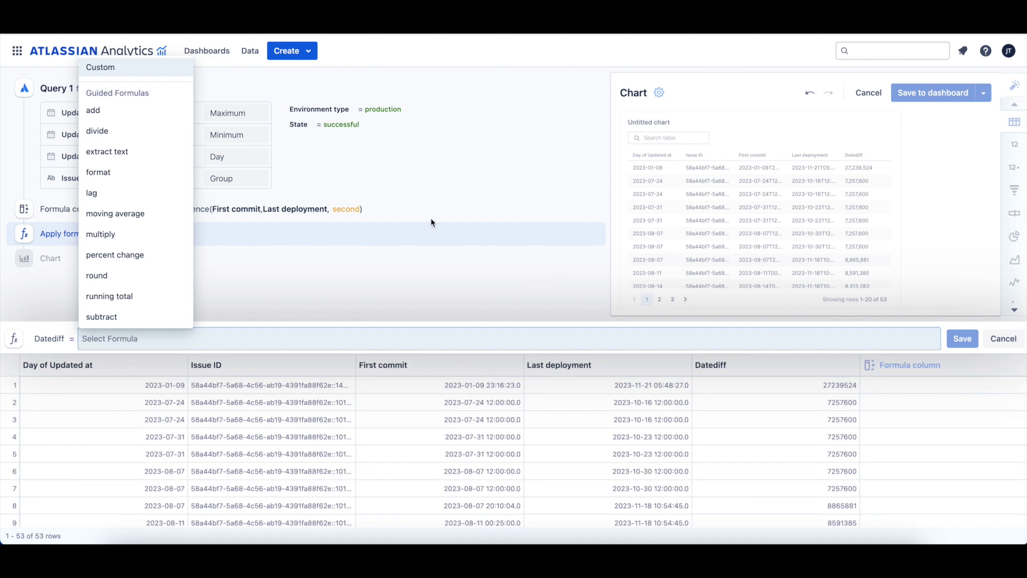
pyautogui.click(147, 137)
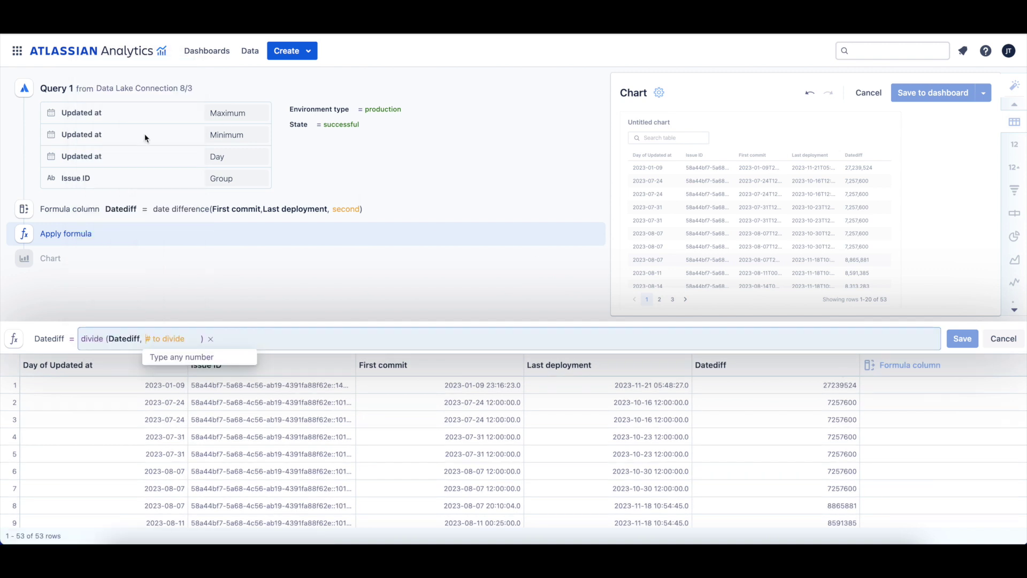
pyautogui.write('86400')
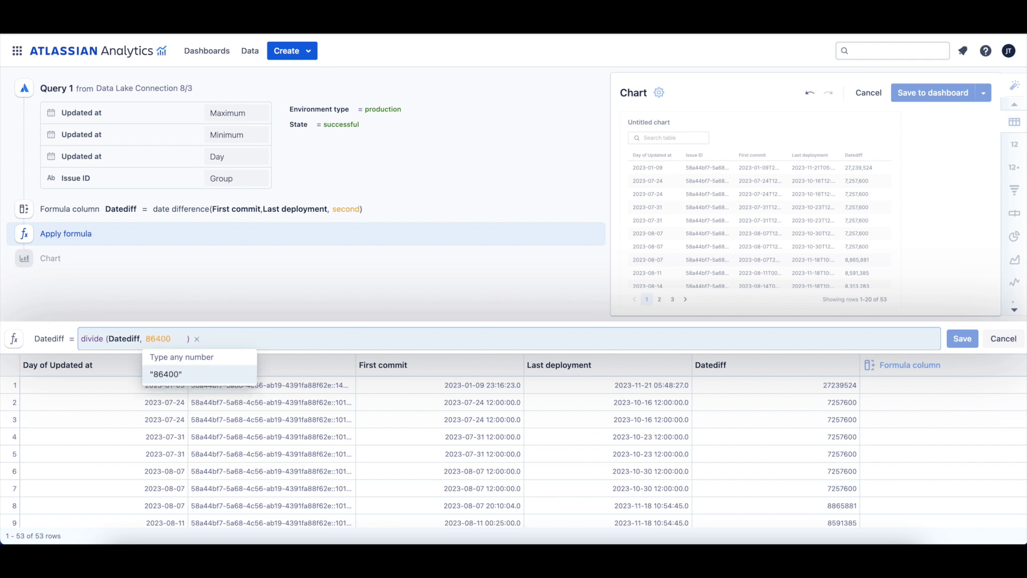
pyautogui.click(168, 374)
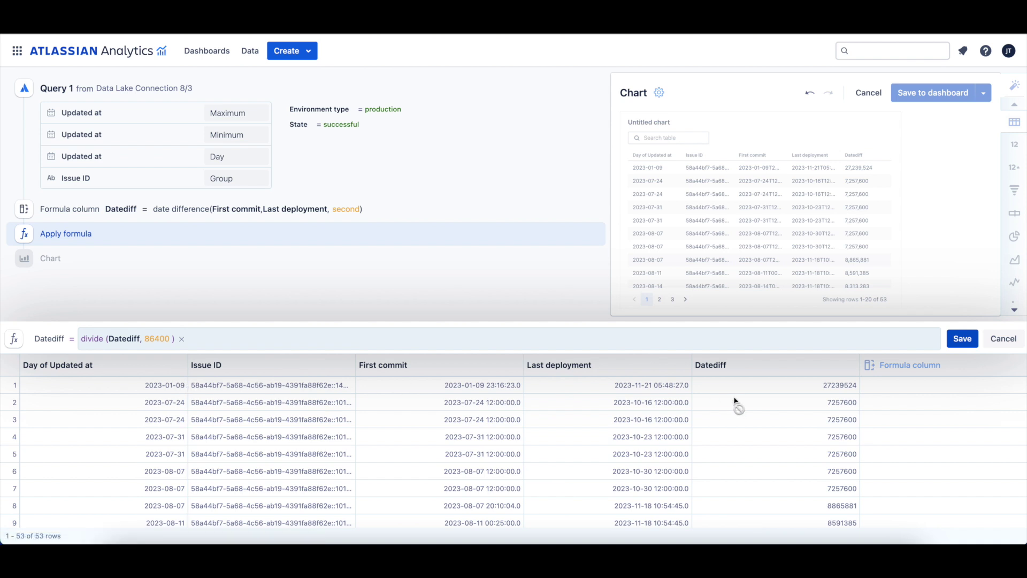
pyautogui.click(974, 343)
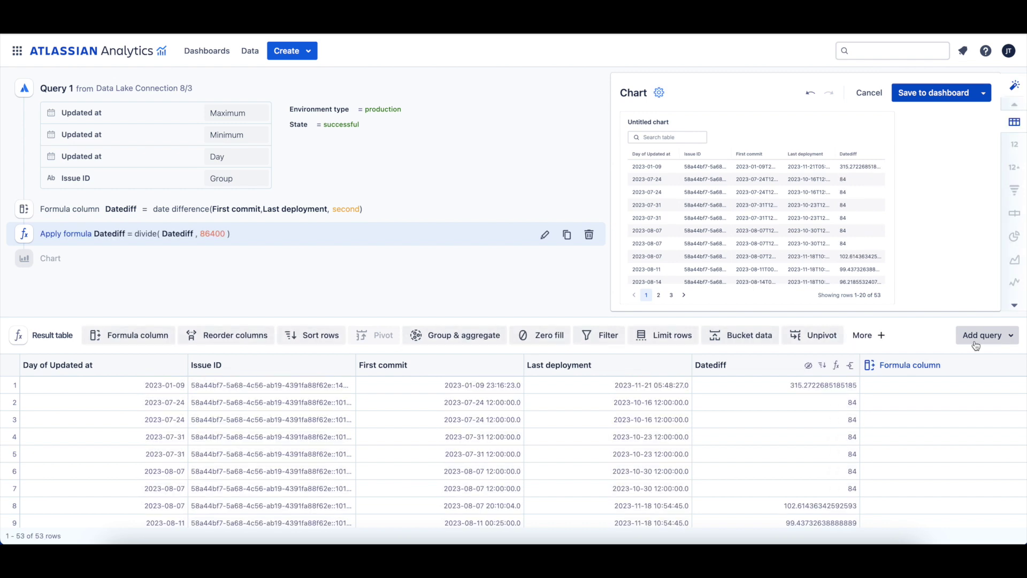
# Rename the Datediff column in the result table to "Cycle time in days"
pyautogui.click(725, 366)
pyautogui.press('BackSpace')
pyautogui.write('Cycle time in days')
pyautogui.press('Return')
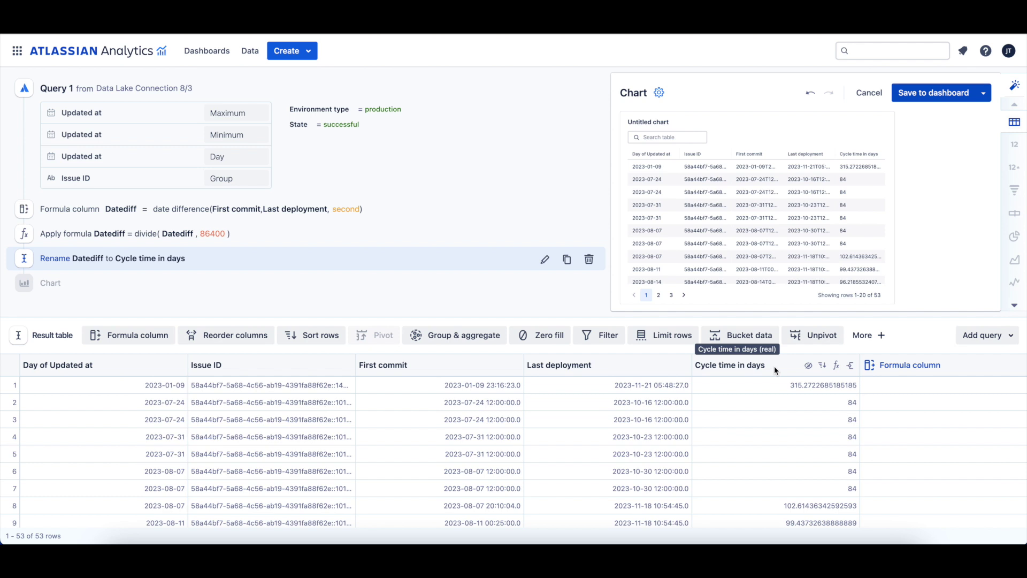
# Filter the result table to include only rows where Cycle time in days is greater than 0
pyautogui.click(614, 337)
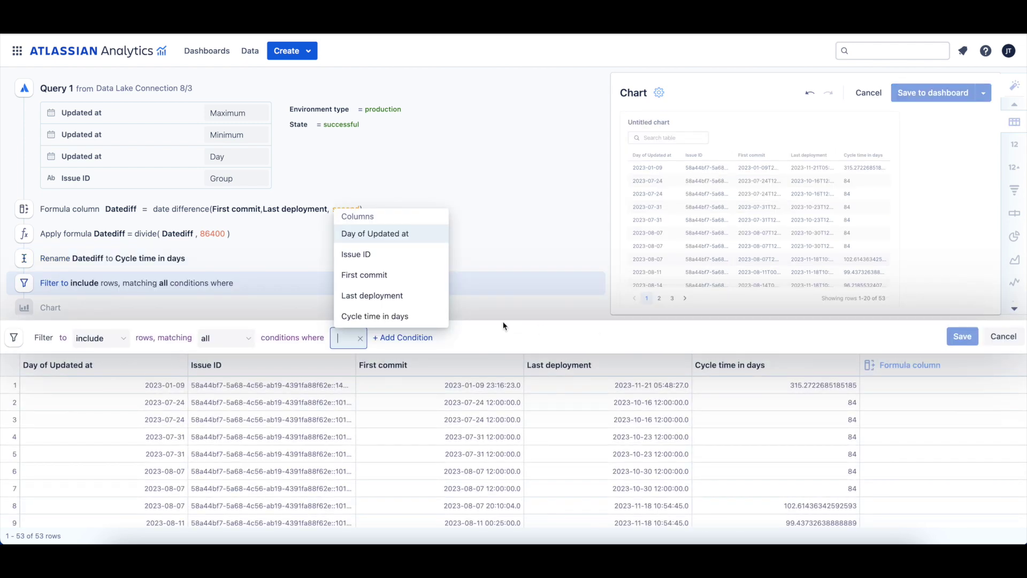
pyautogui.click(431, 323)
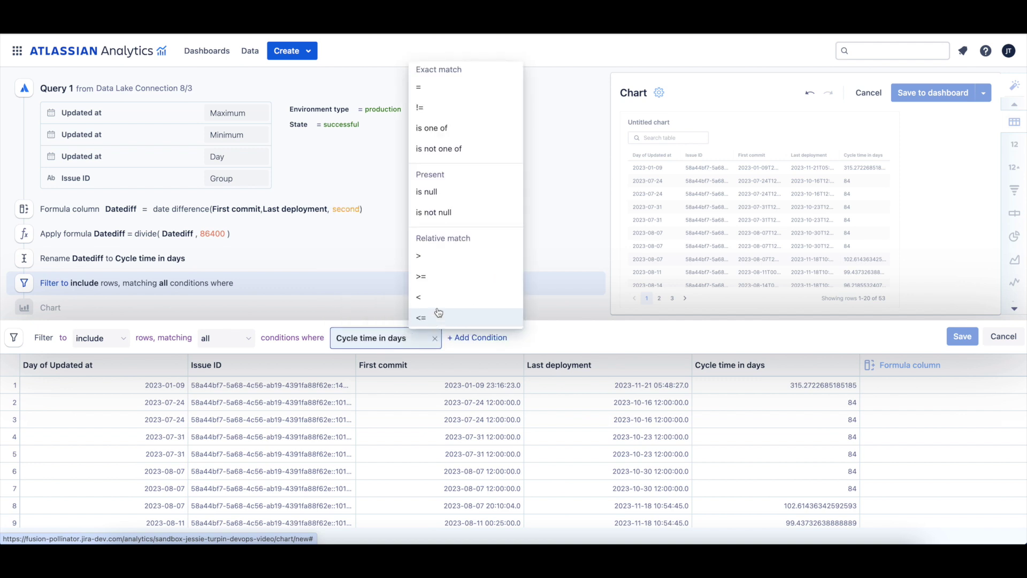
pyautogui.click(428, 259)
pyautogui.write('0')
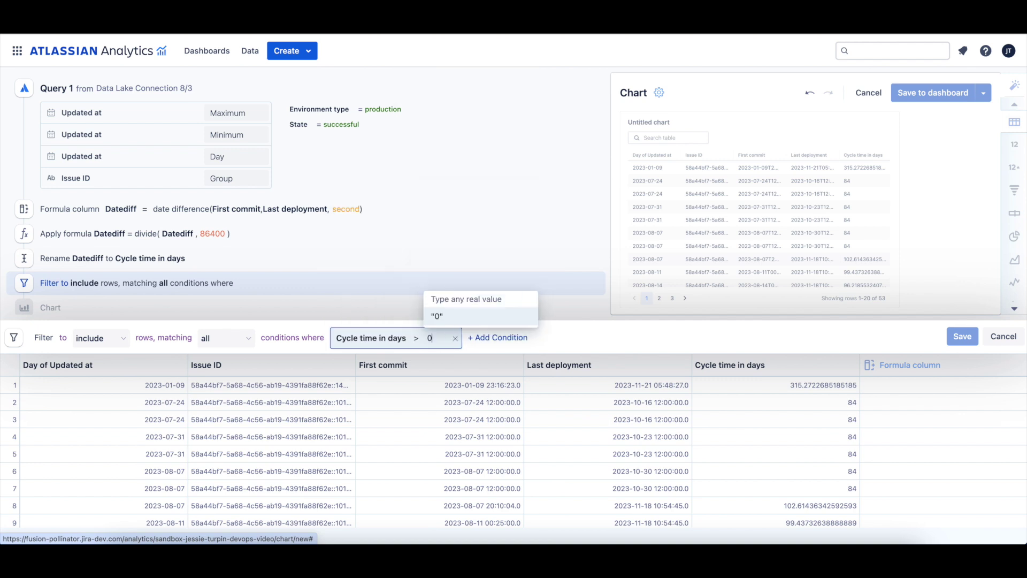
pyautogui.click(466, 316)
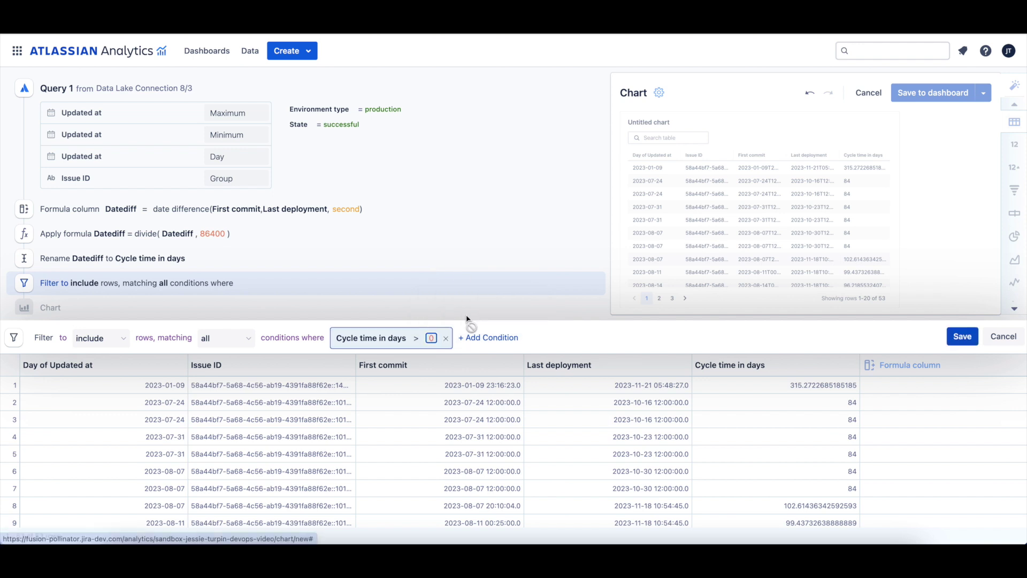
pyautogui.click(960, 336)
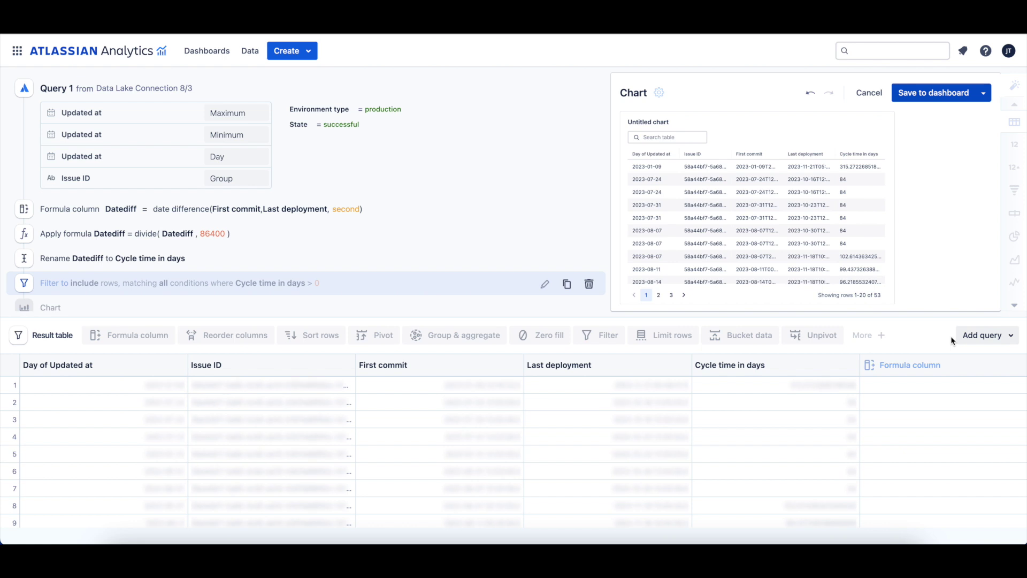
# Hide the Issue ID, First commit and Last deployment columns in the result table
pyautogui.moveTo(306, 369)
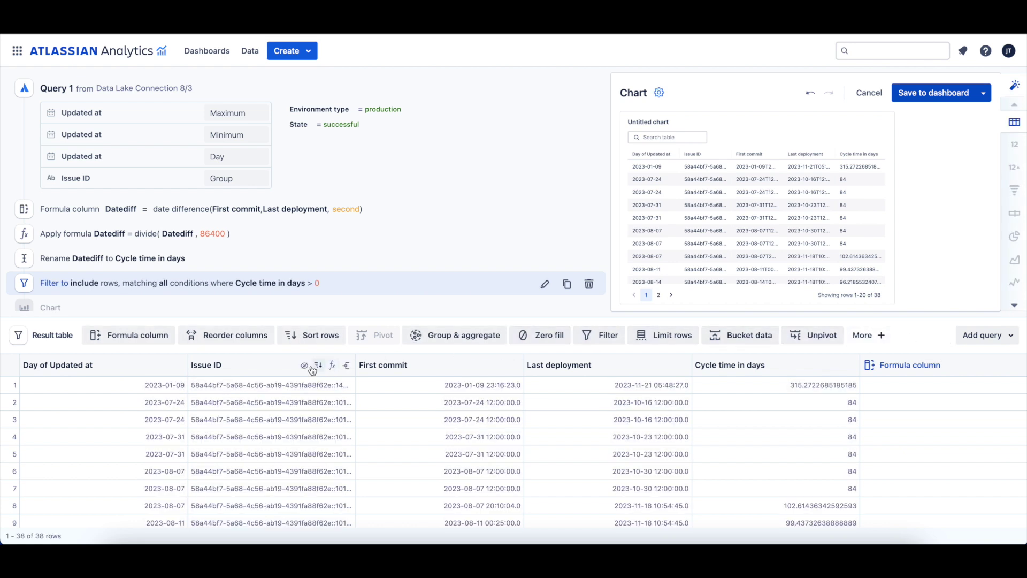
pyautogui.click(305, 366)
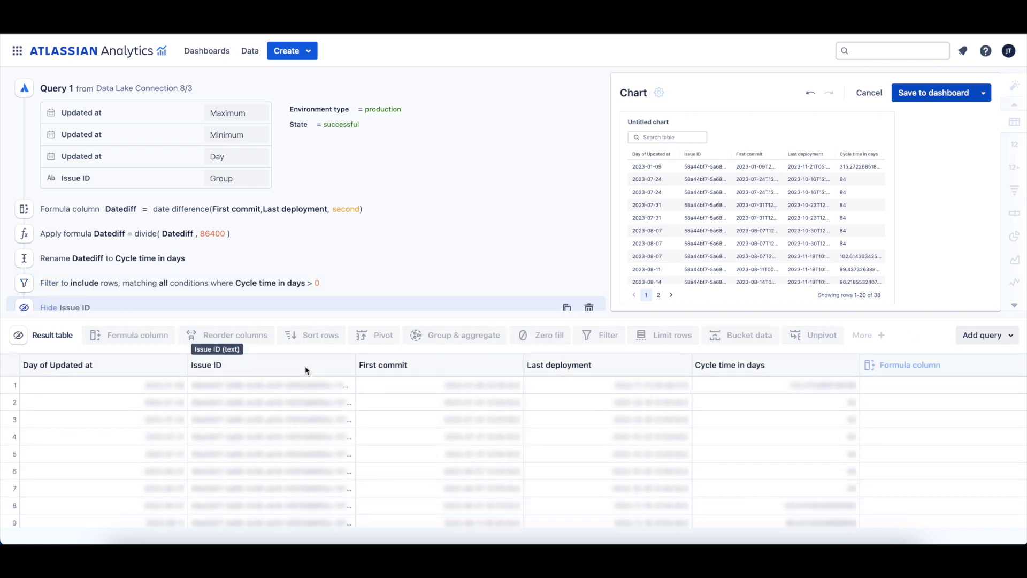
pyautogui.click(367, 364)
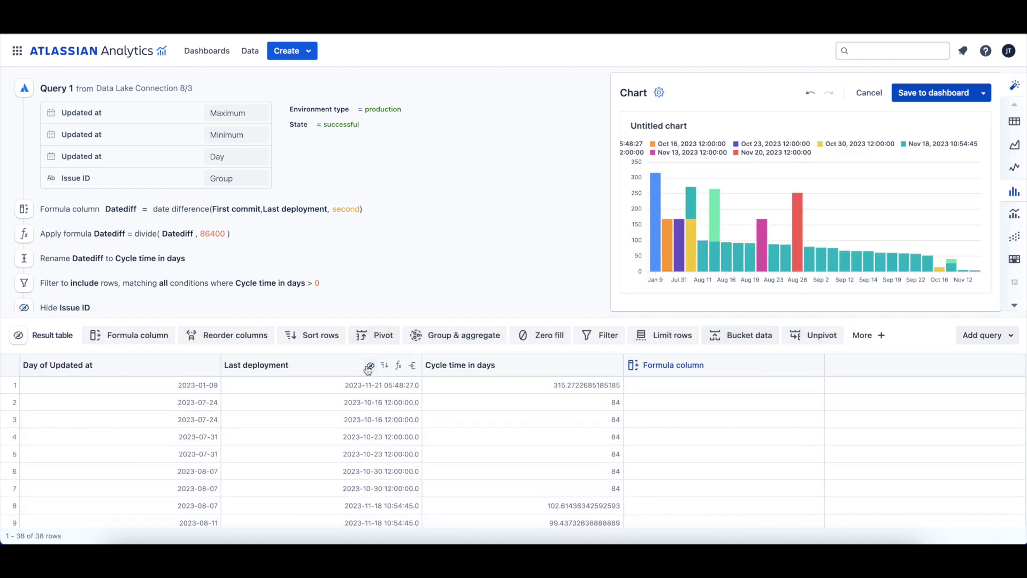
pyautogui.click(368, 367)
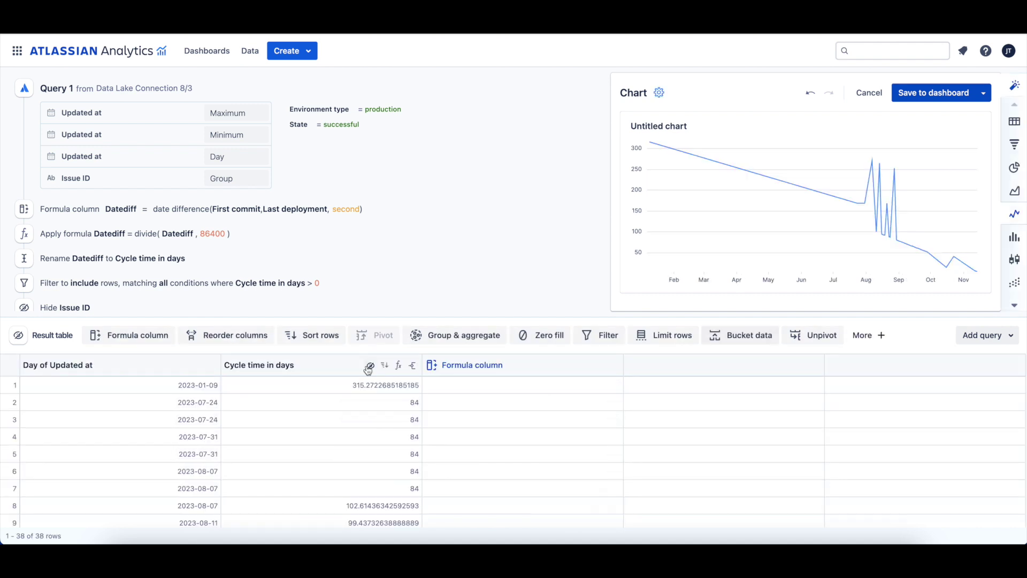
# Group the result table by Day of Updated at and aggregate Cycle time in days by Median
pyautogui.click(476, 337)
pyautogui.click(246, 369)
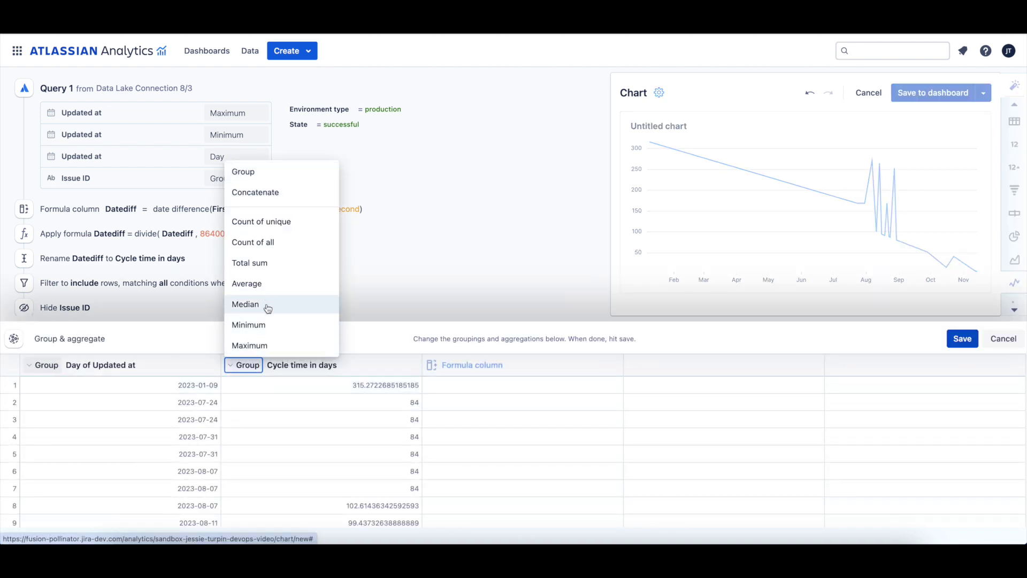
pyautogui.click(266, 302)
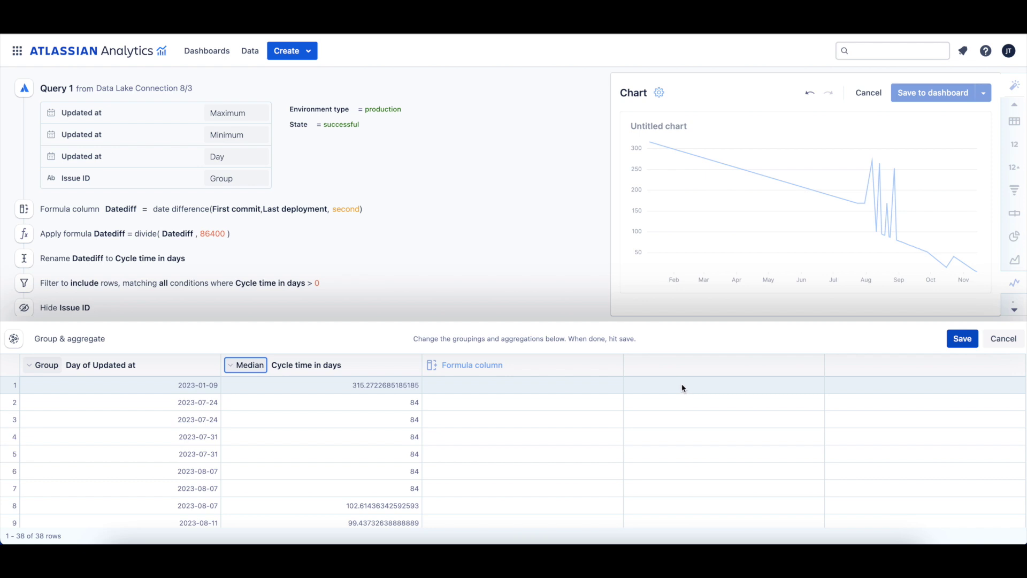
pyautogui.click(963, 339)
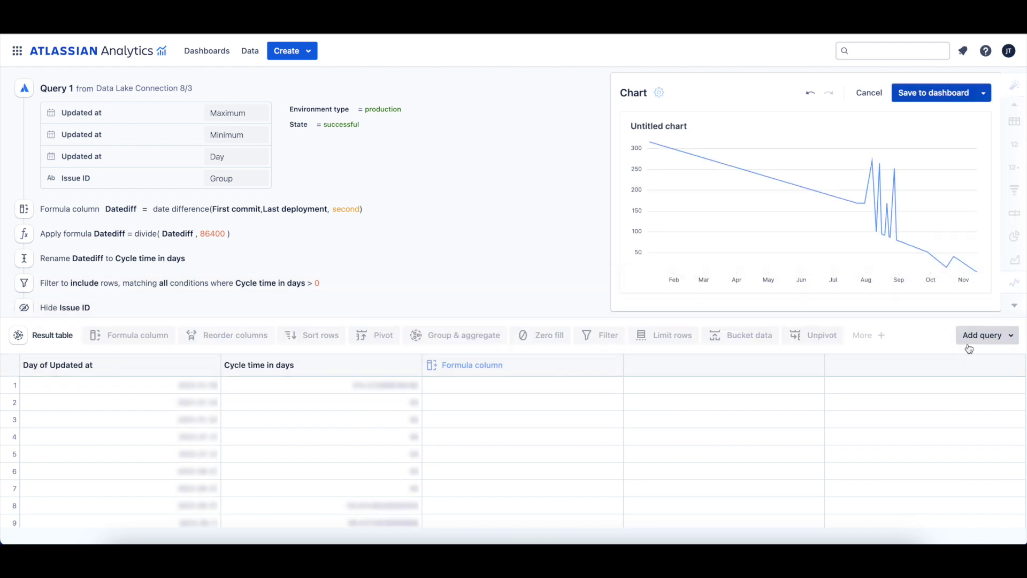